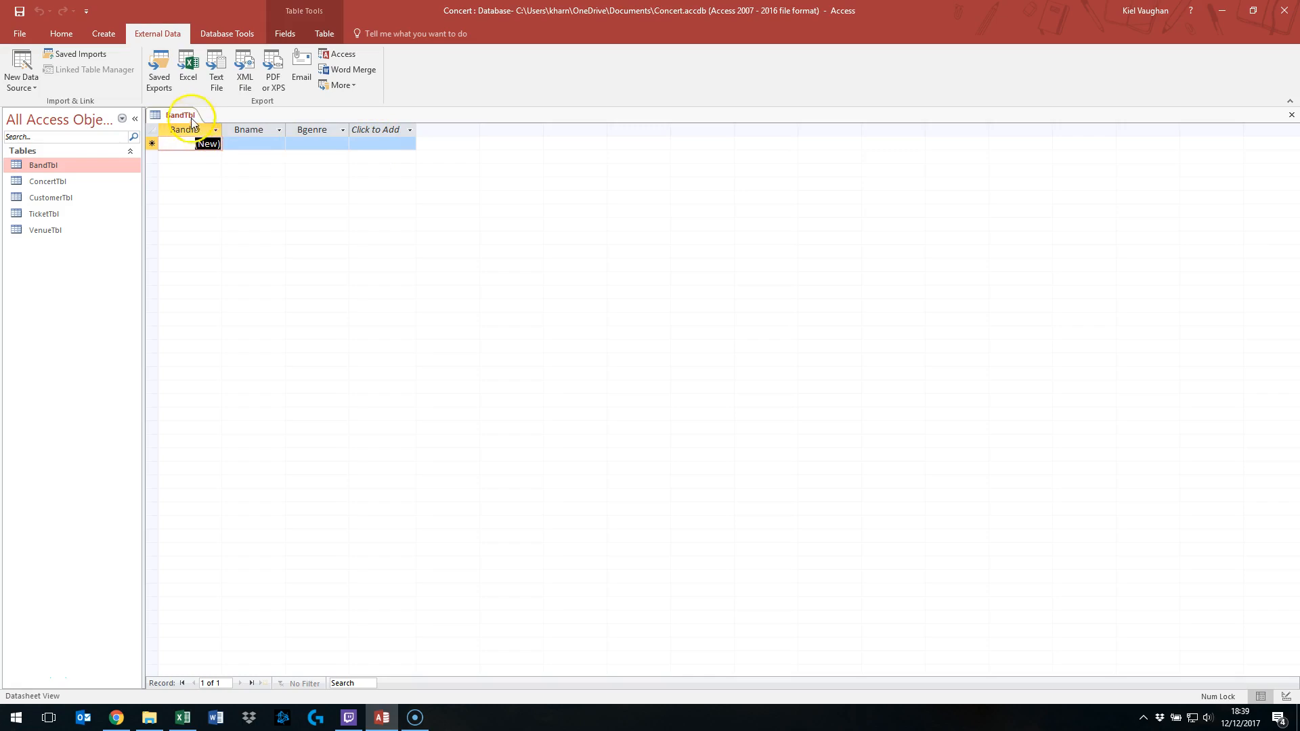
# - Close BandTbl and inspect the band columns of ConcertDB.csv in Excel, then close Excel
pyautogui.click(210, 134)
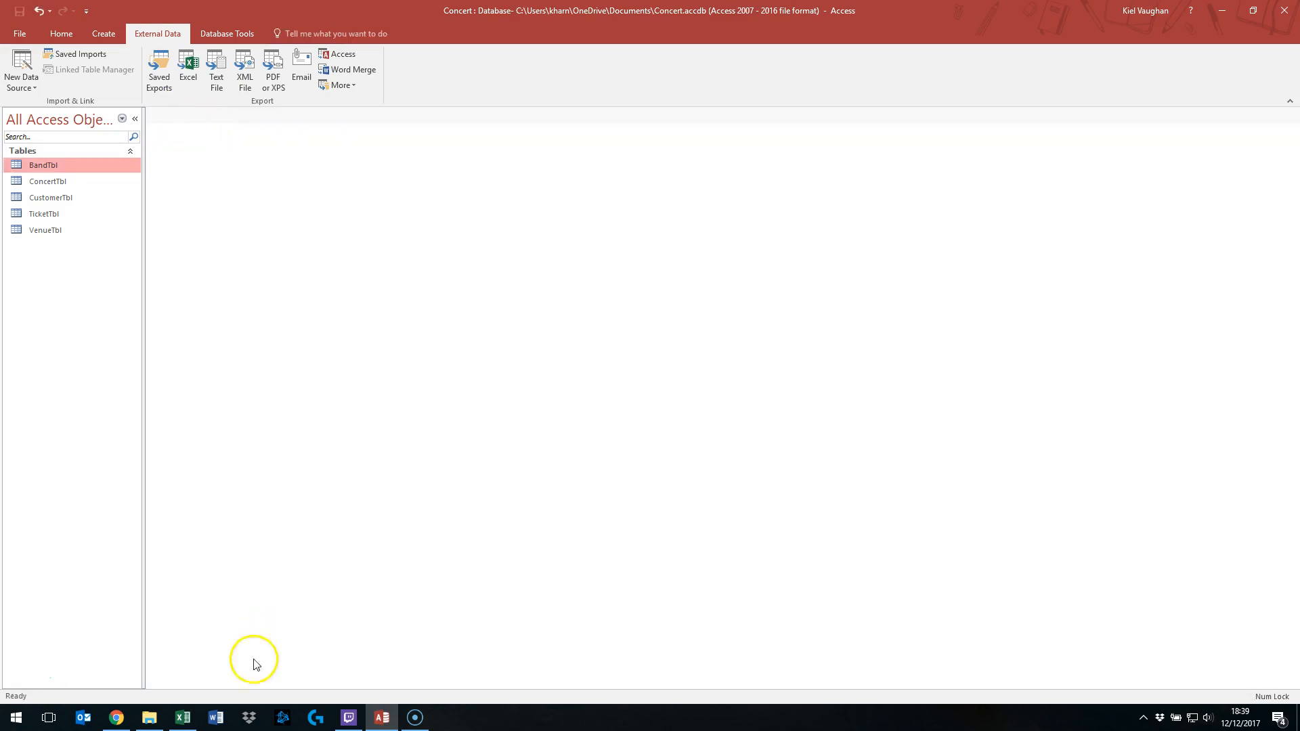
pyautogui.click(183, 717)
pyautogui.click(829, 186)
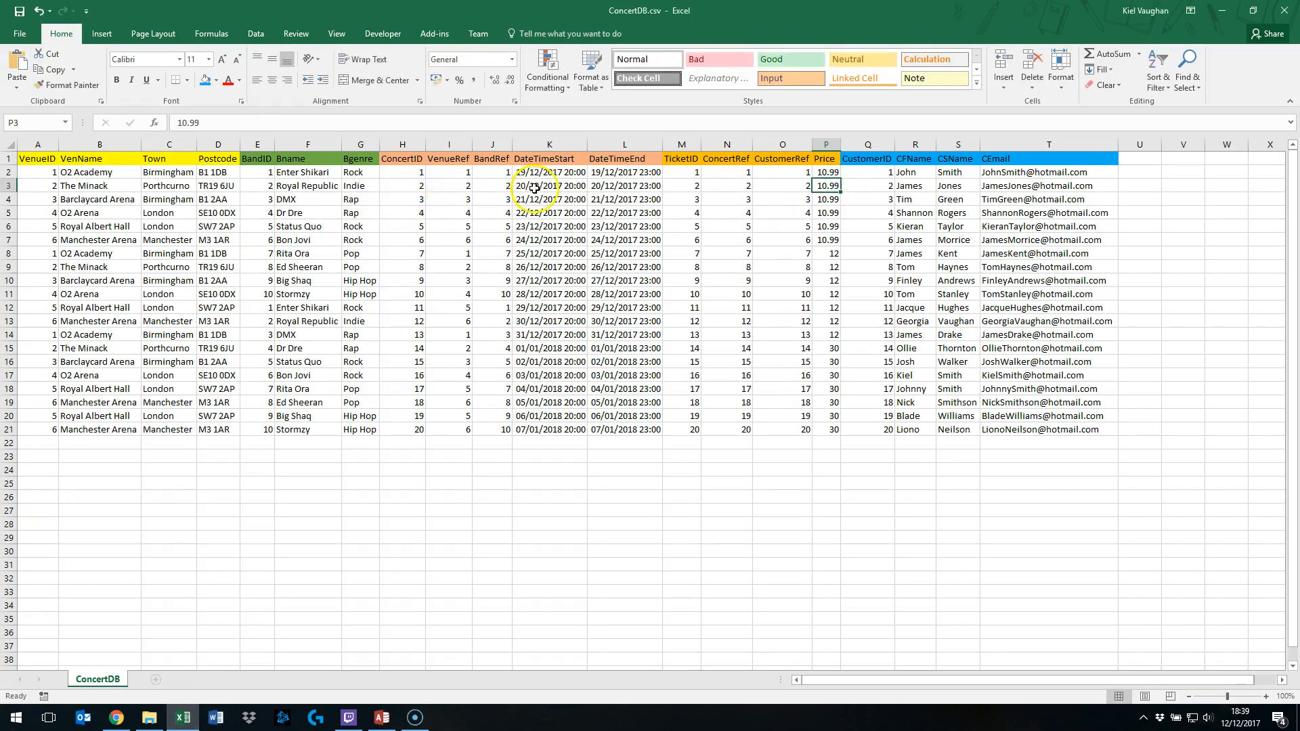
pyautogui.click(291, 294)
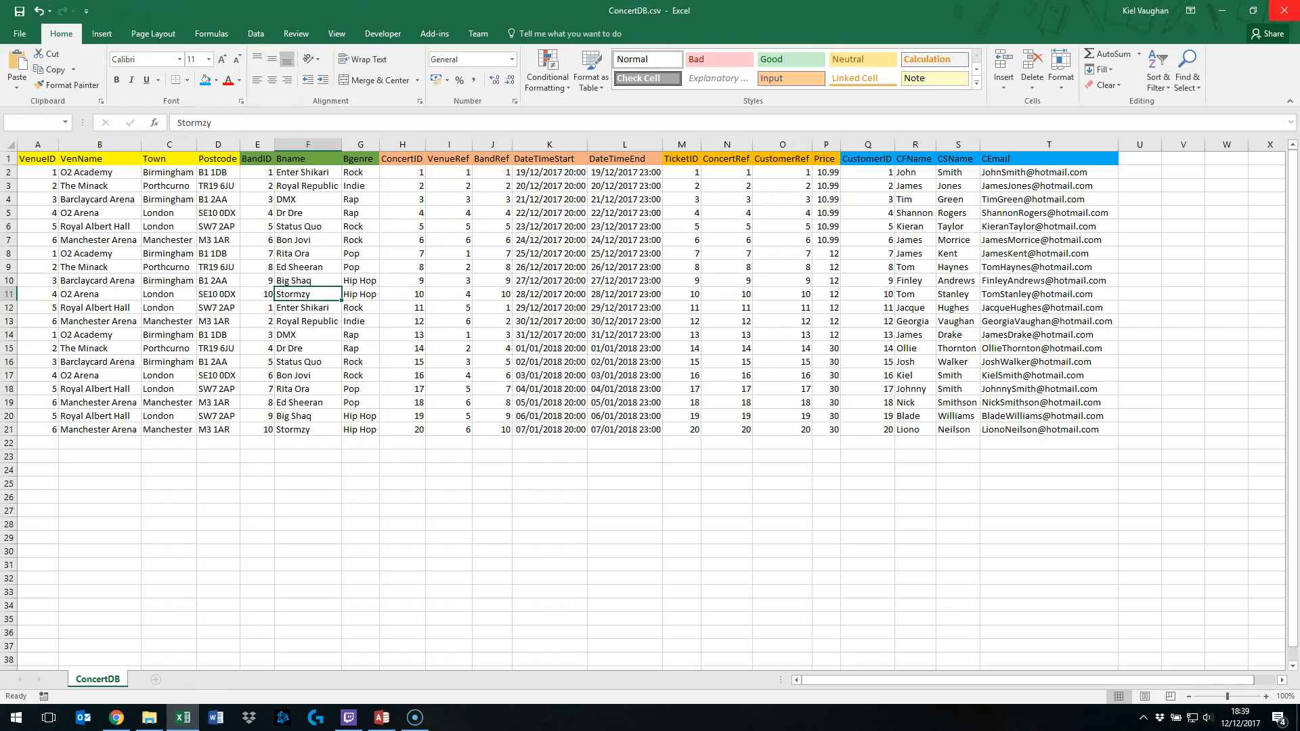
pyautogui.hotkey('alt', 'F4')
pyautogui.click(650, 369)
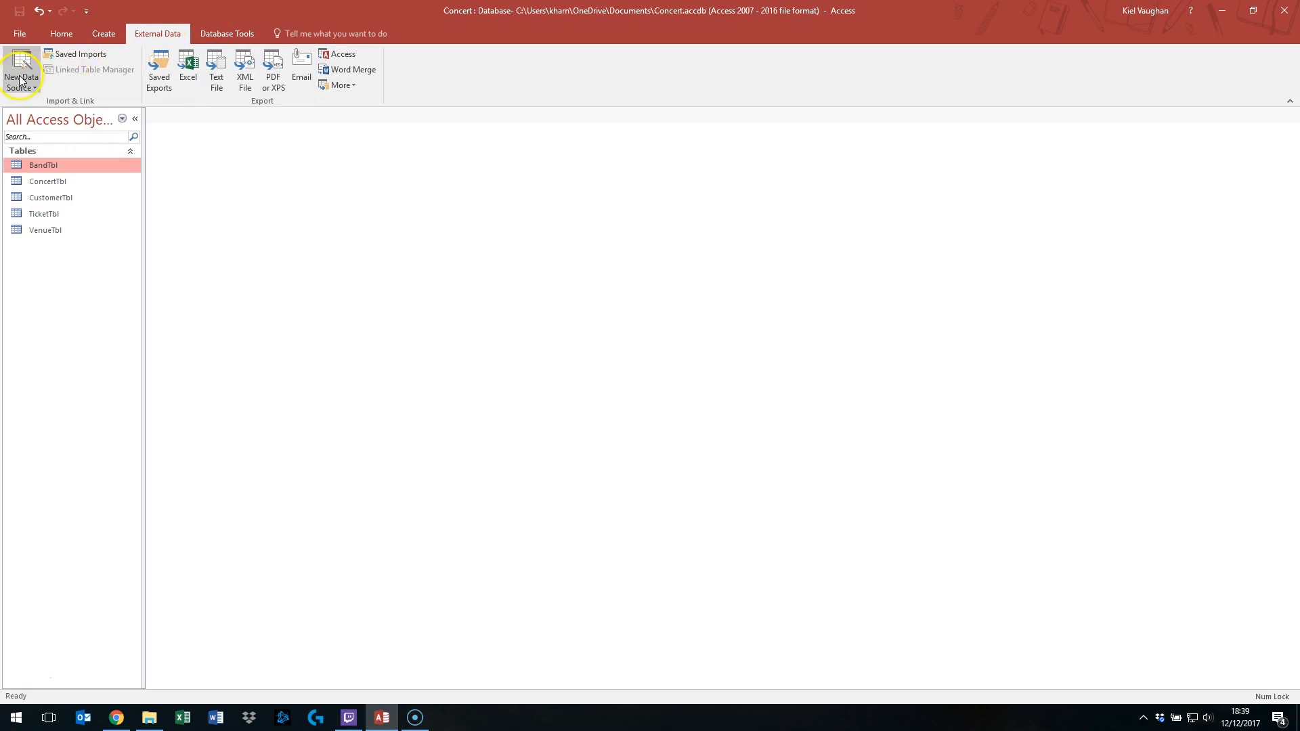
pyautogui.click(354, 84)
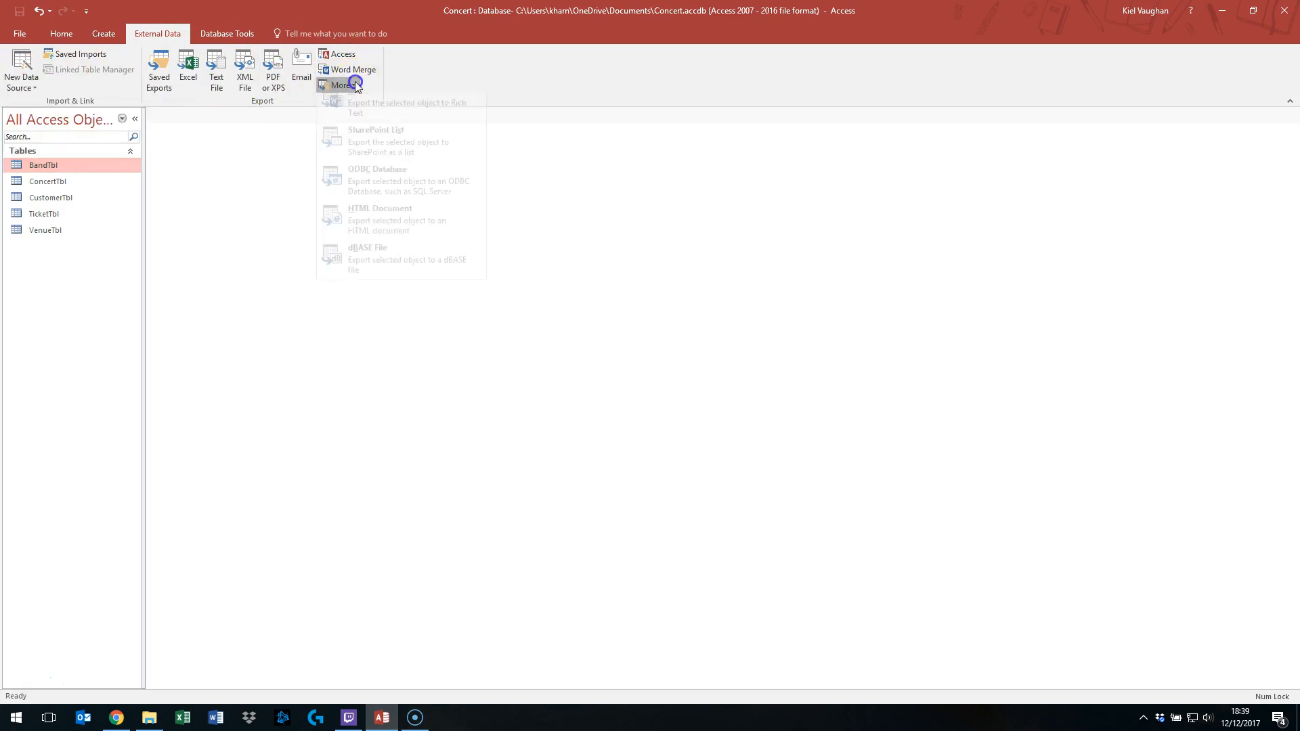
pyautogui.click(448, 51)
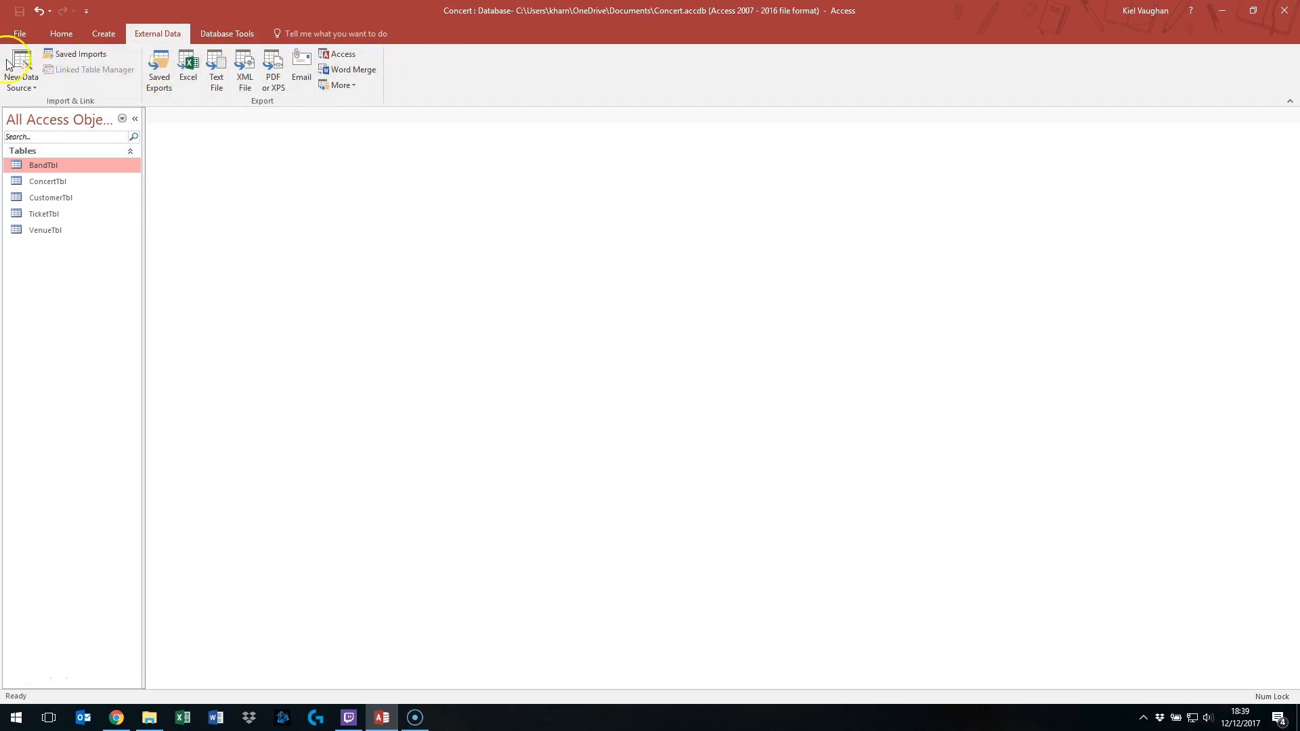
pyautogui.click(19, 87)
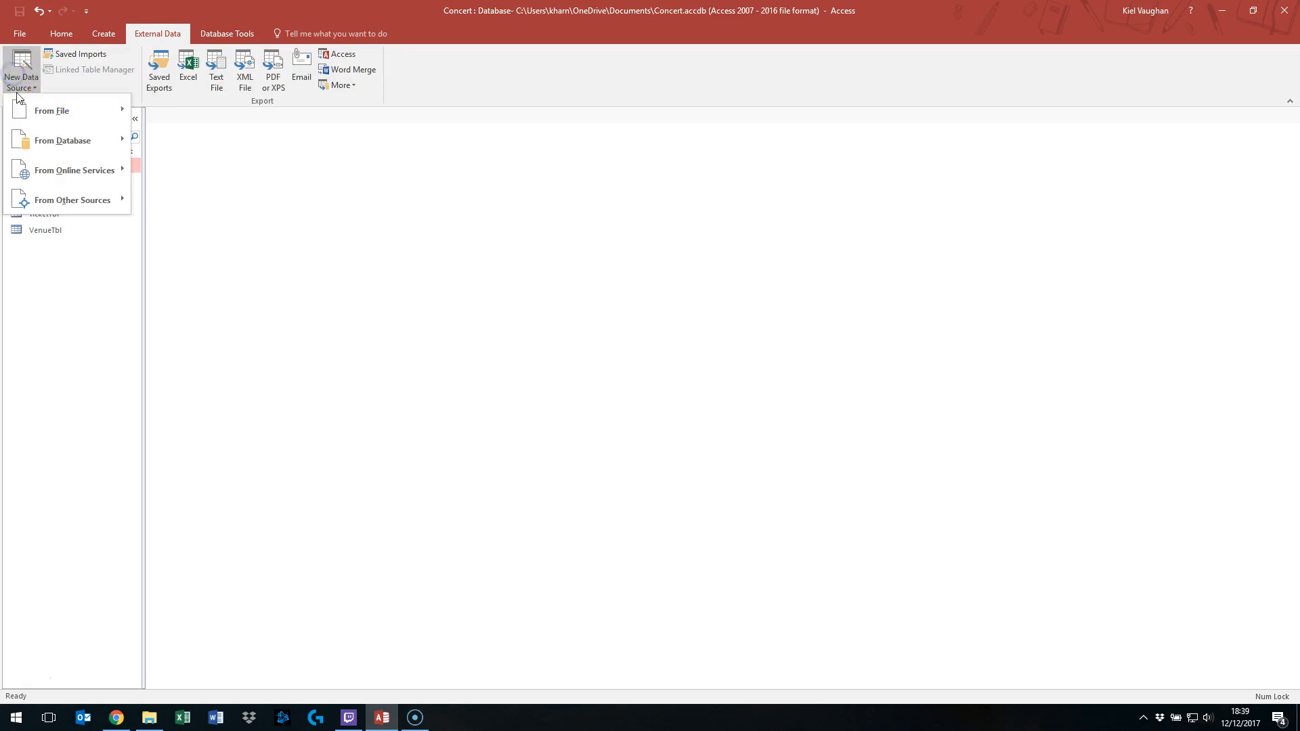
pyautogui.click(80, 115)
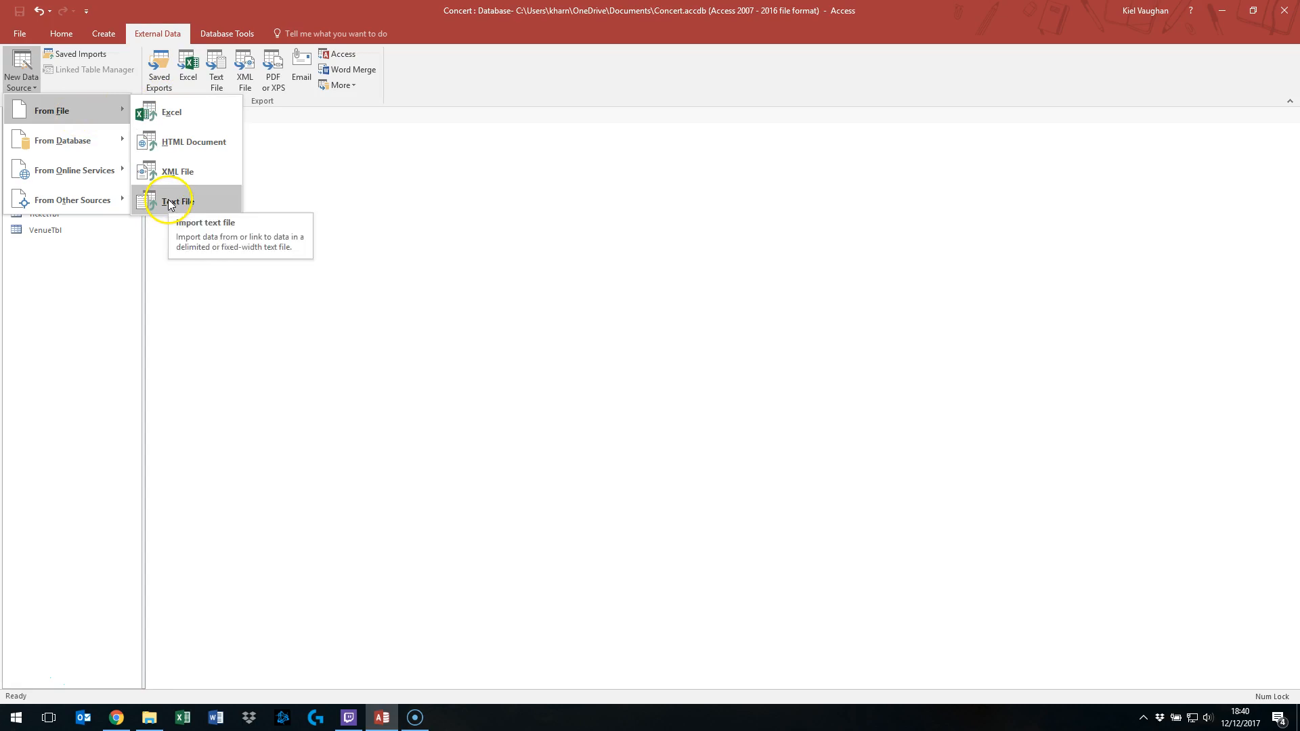
# - Start a text file import for BandTbl and choose to append a copy of the records to BandTbl
pyautogui.rightClick(75, 164)
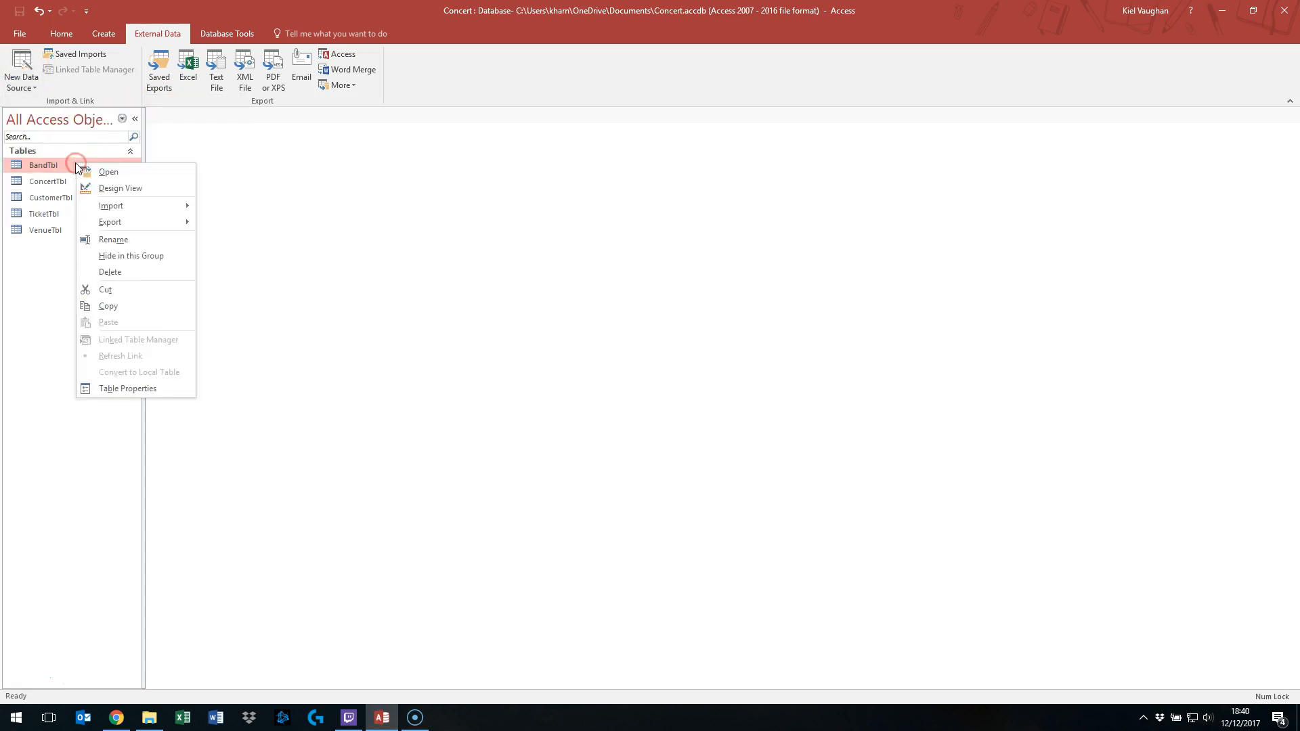
pyautogui.moveTo(136, 199)
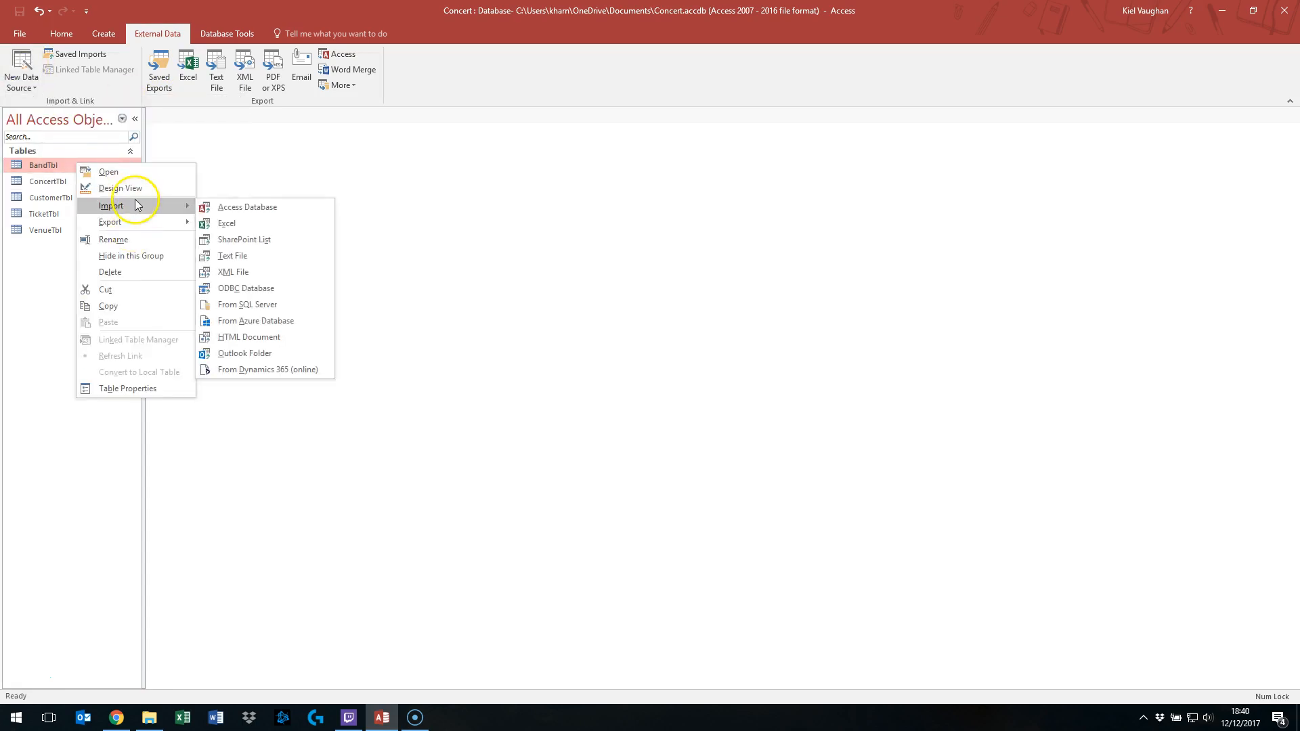
pyautogui.click(243, 261)
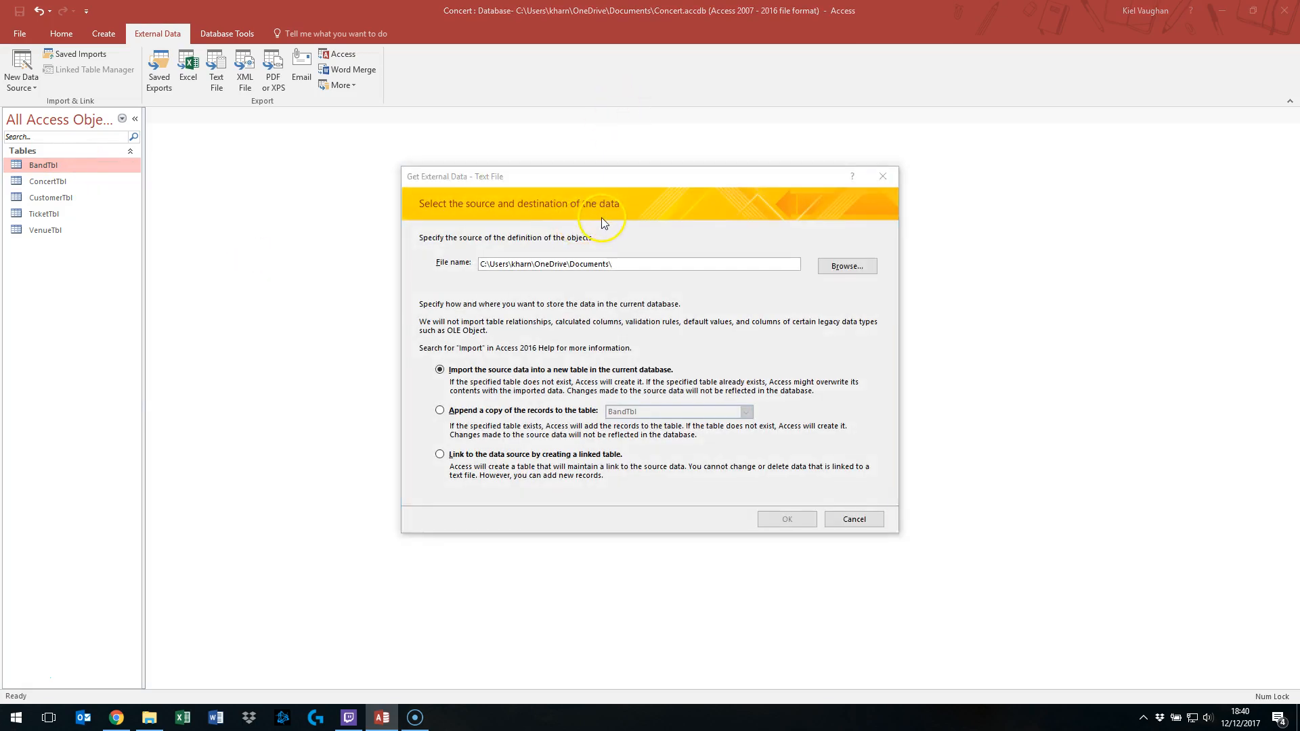
pyautogui.moveTo(577, 178); pyautogui.dragTo(586, 149)
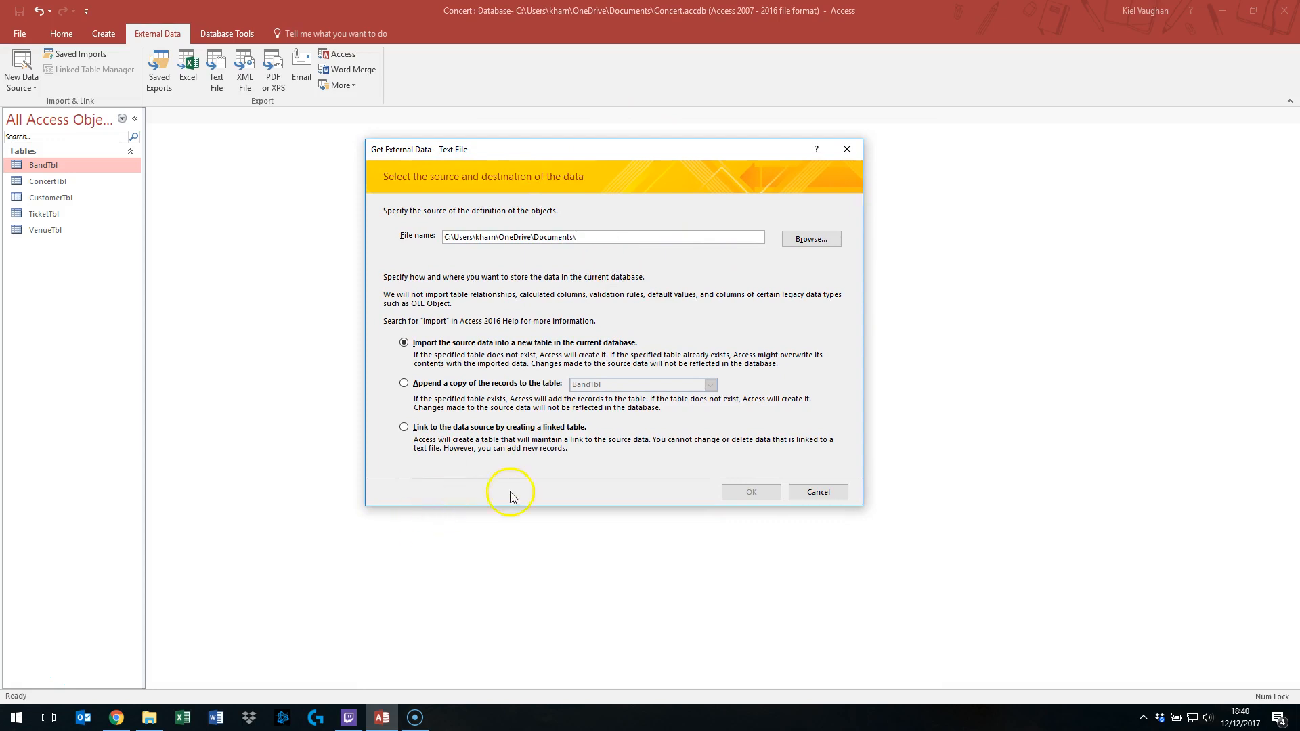
pyautogui.click(405, 384)
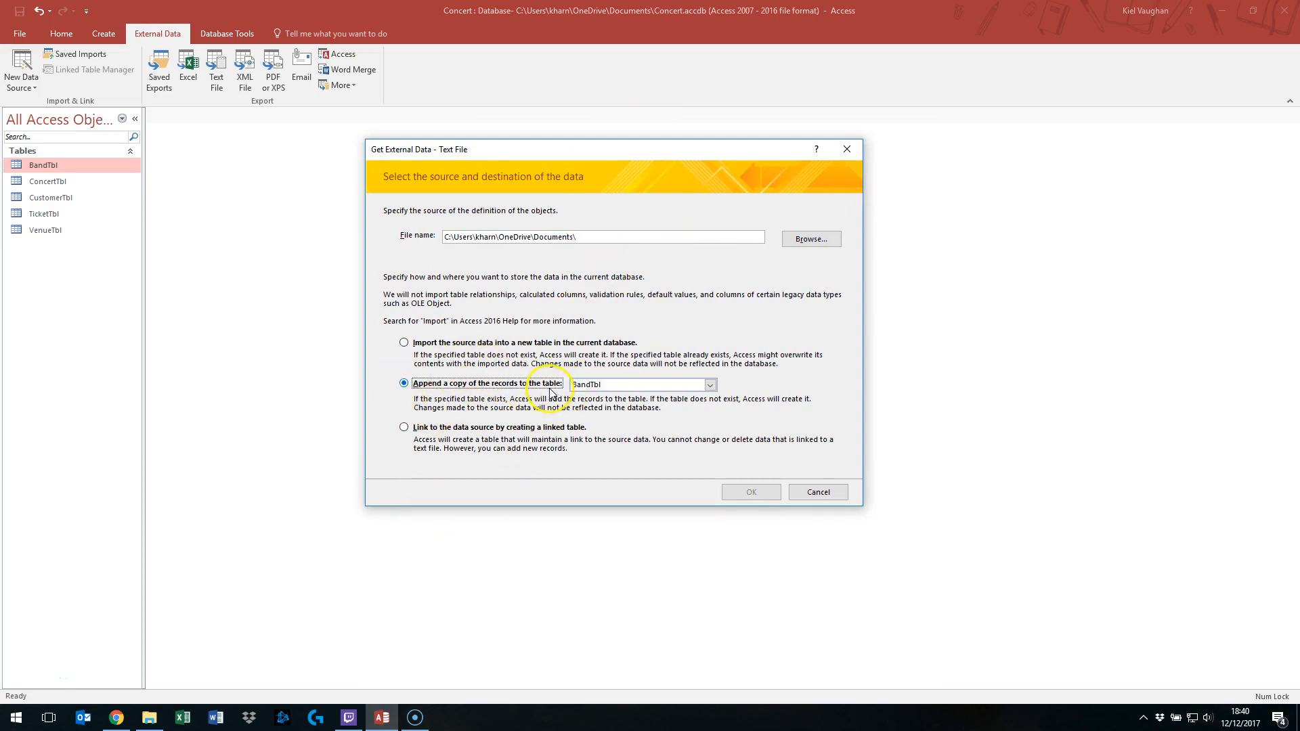
pyautogui.click(413, 342)
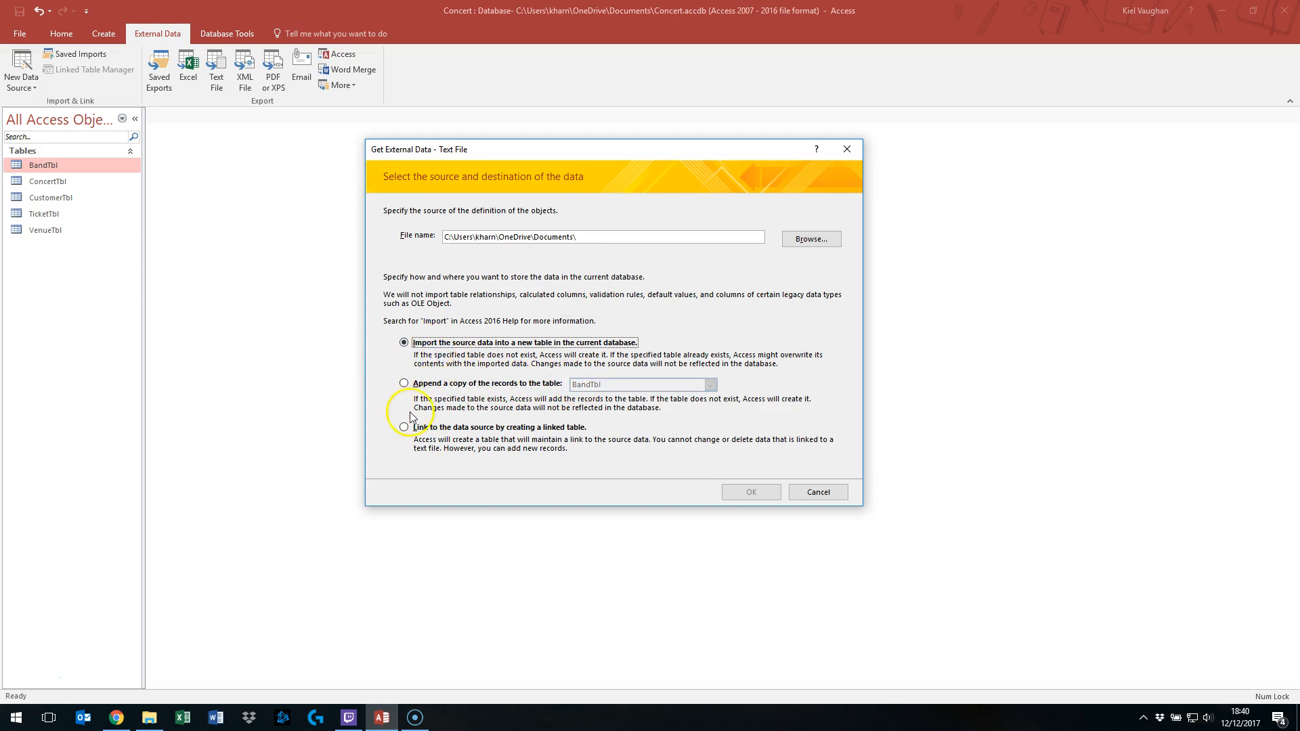
pyautogui.click(414, 385)
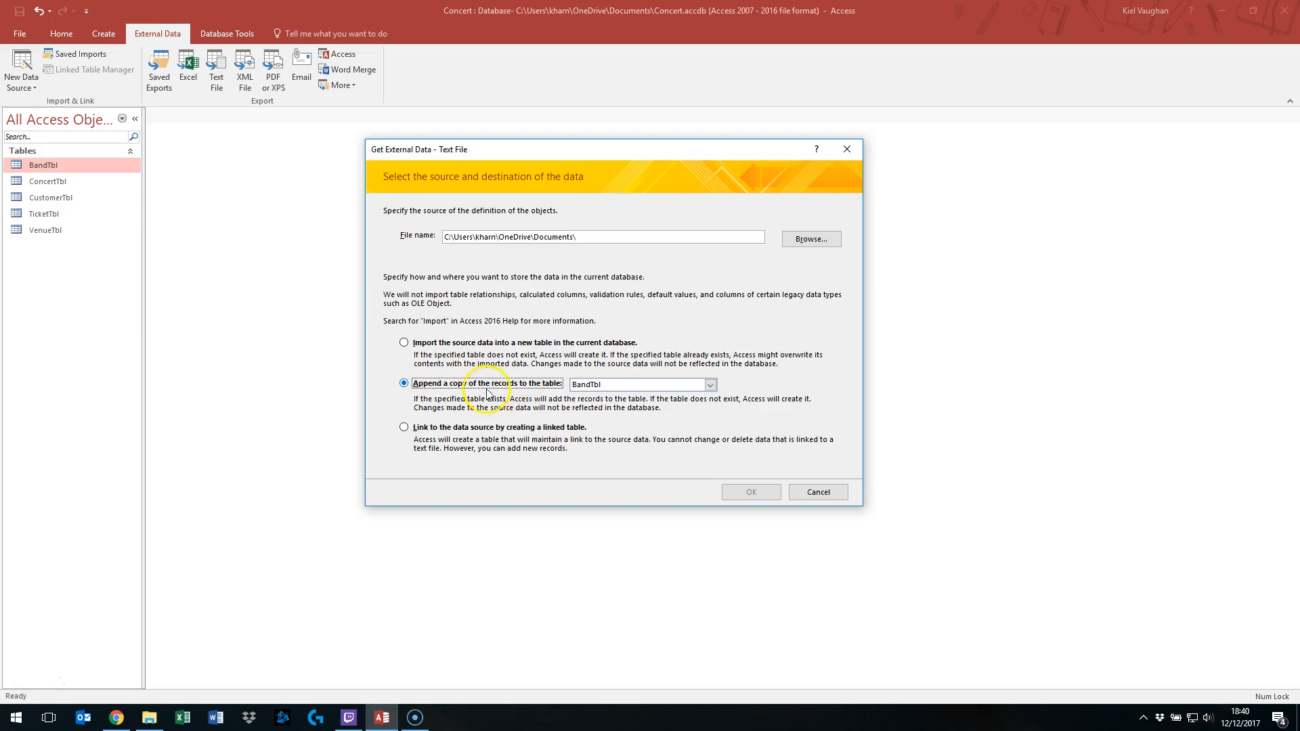
# - Browse to the Downloads folder and select ConcertDB.csv as the source file
pyautogui.click(813, 239)
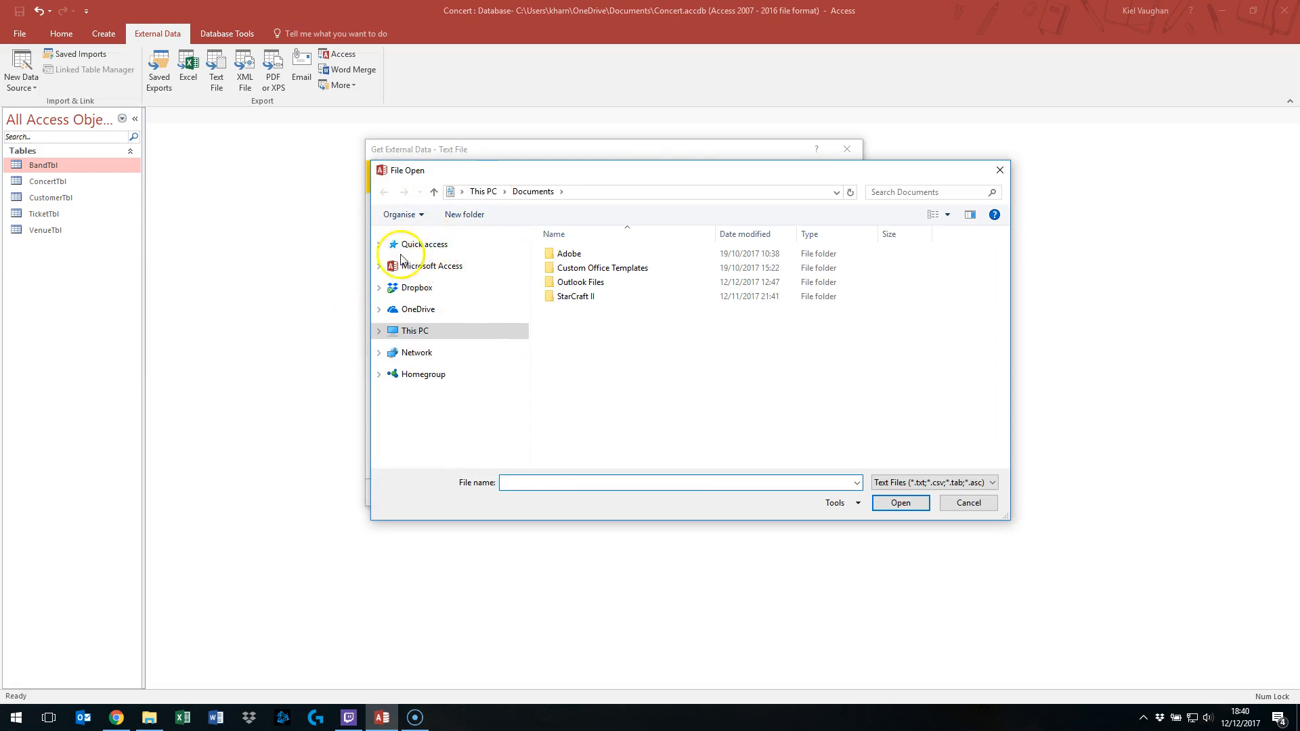
pyautogui.click(379, 245)
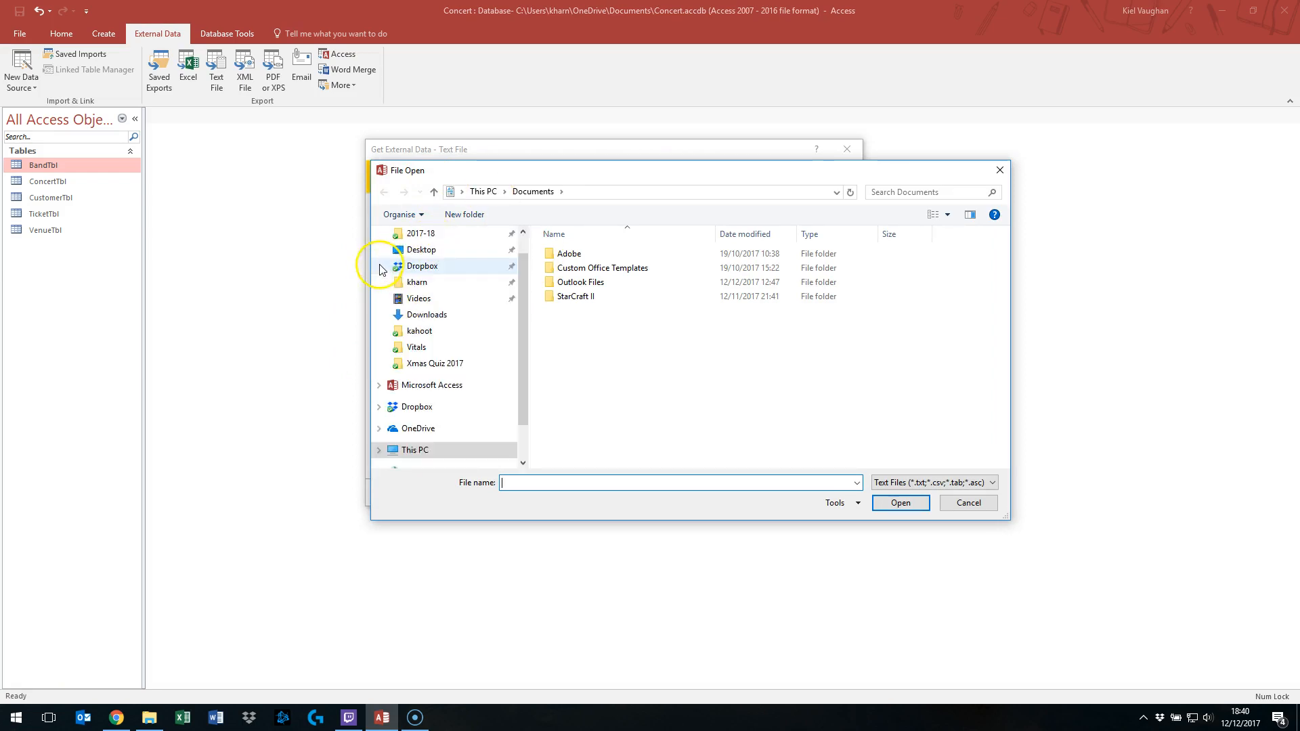
pyautogui.click(428, 318)
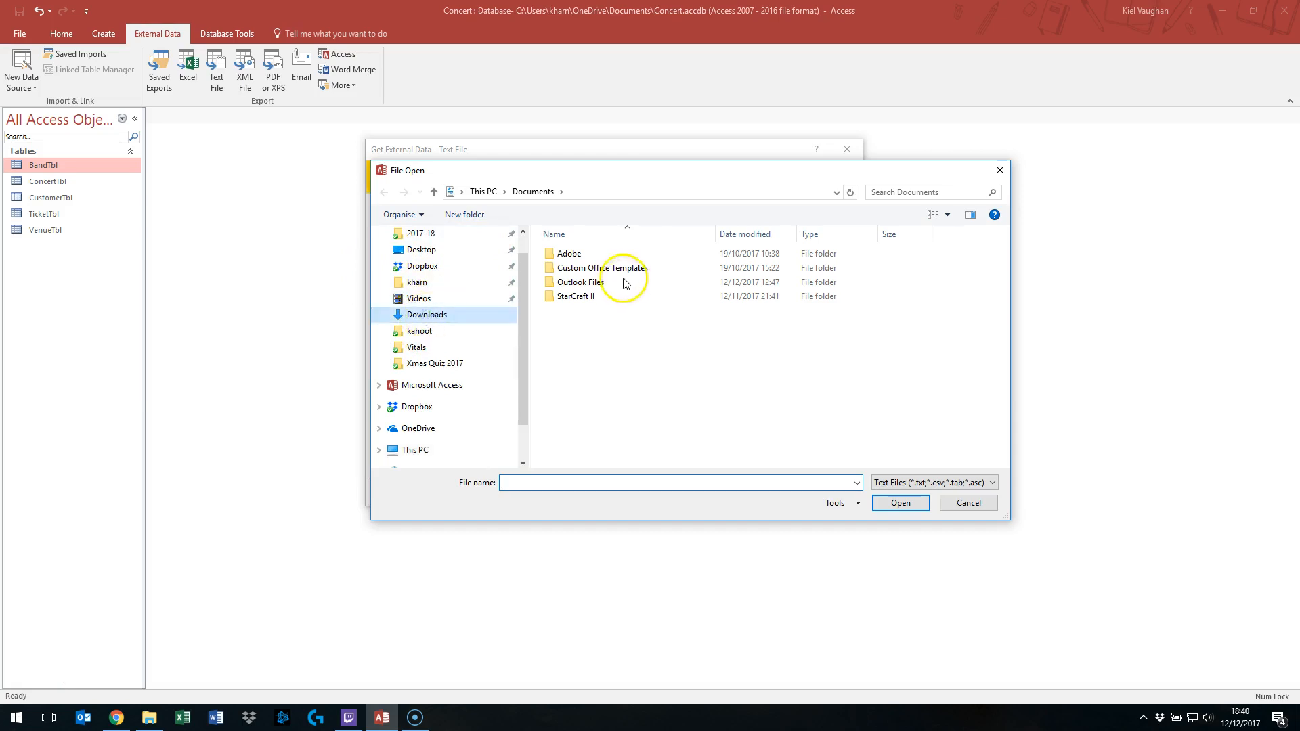
pyautogui.click(575, 271)
pyautogui.click(906, 508)
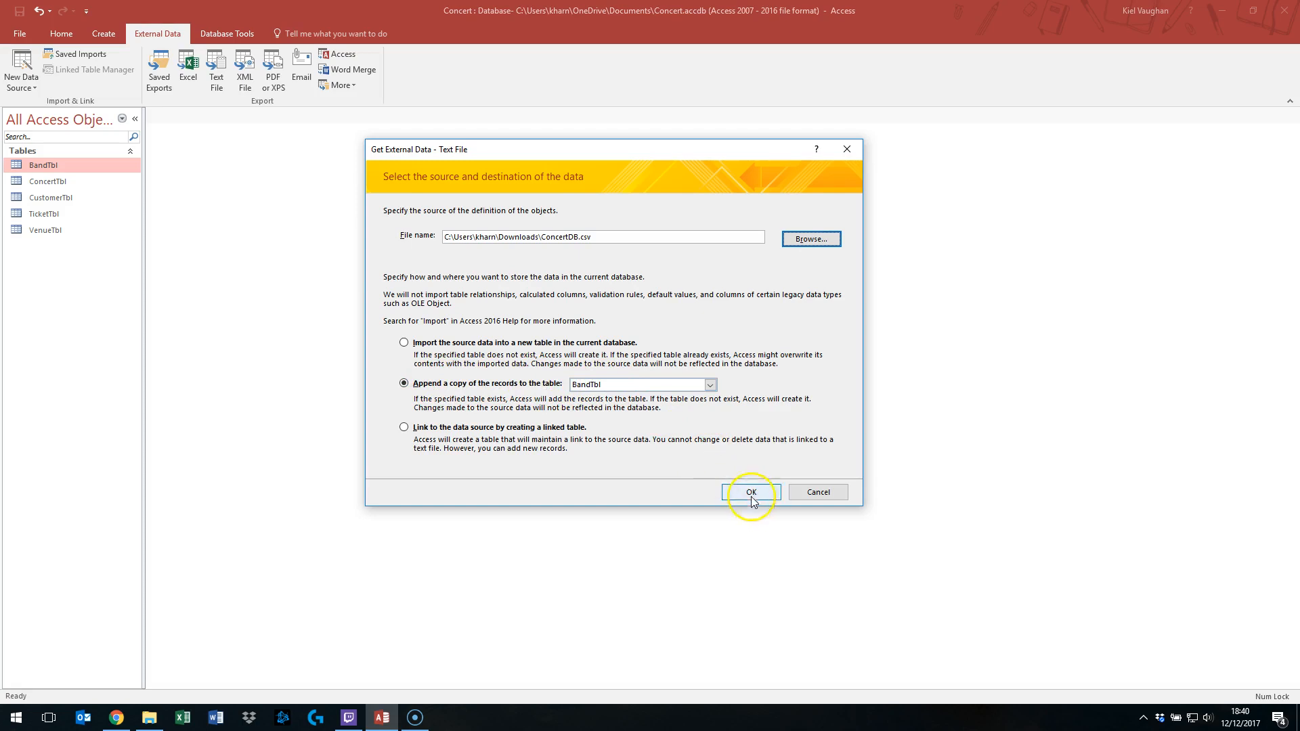
# - Keep BandTbl as the append target and start the Import Text Wizard
pyautogui.click(710, 385)
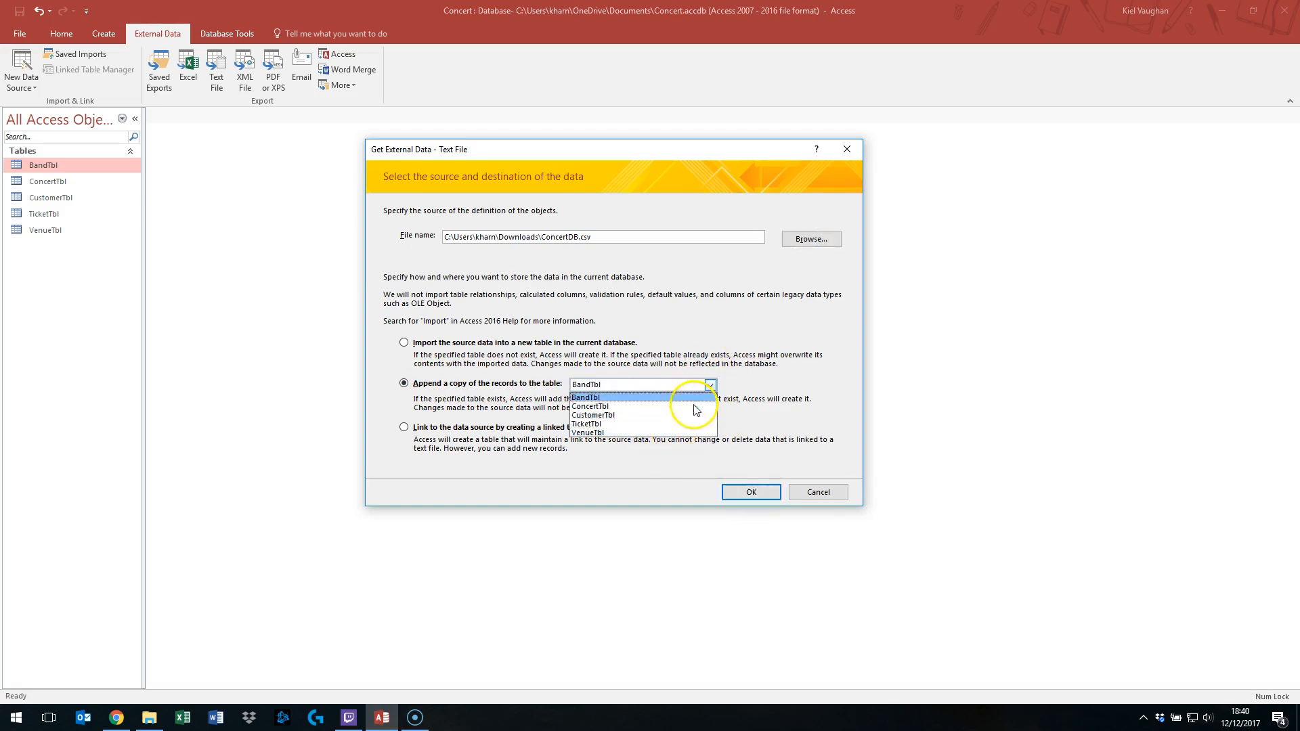
pyautogui.click(712, 386)
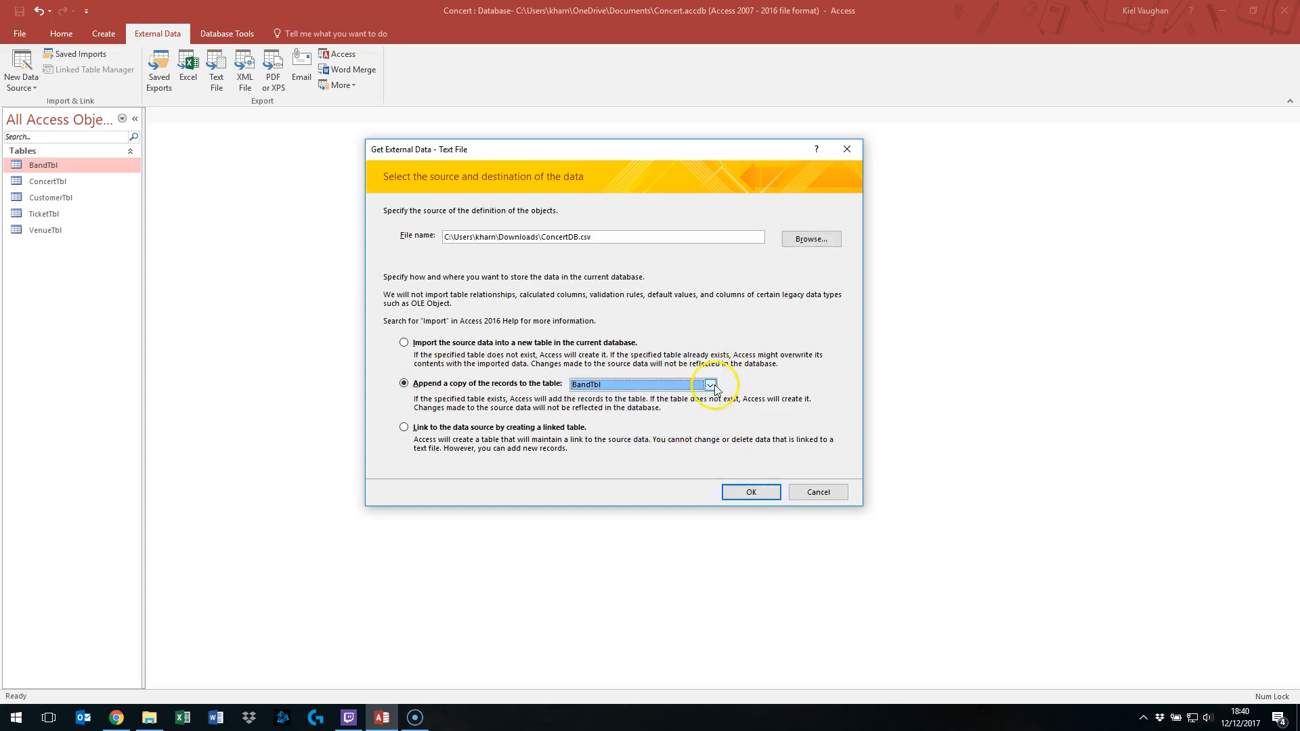
pyautogui.click(758, 493)
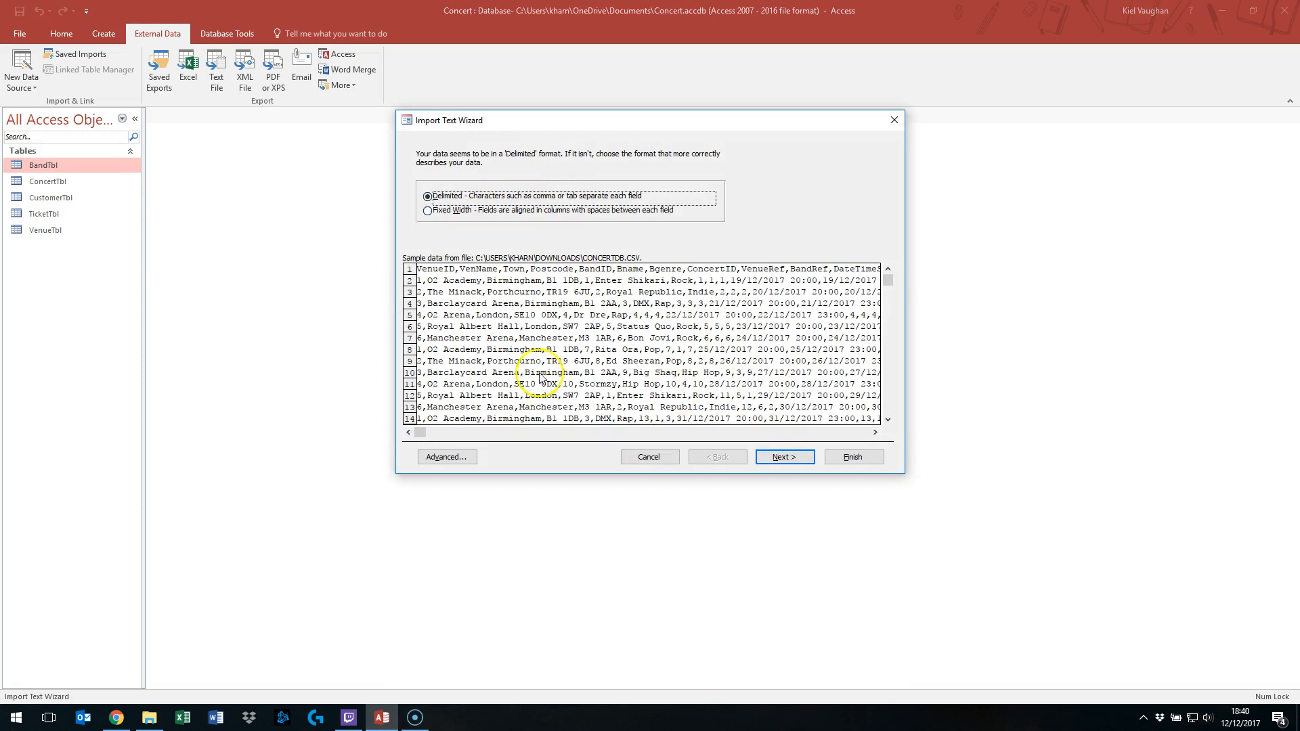
# - Keep the delimited comma format and mark the first row as containing field names
pyautogui.click(785, 457)
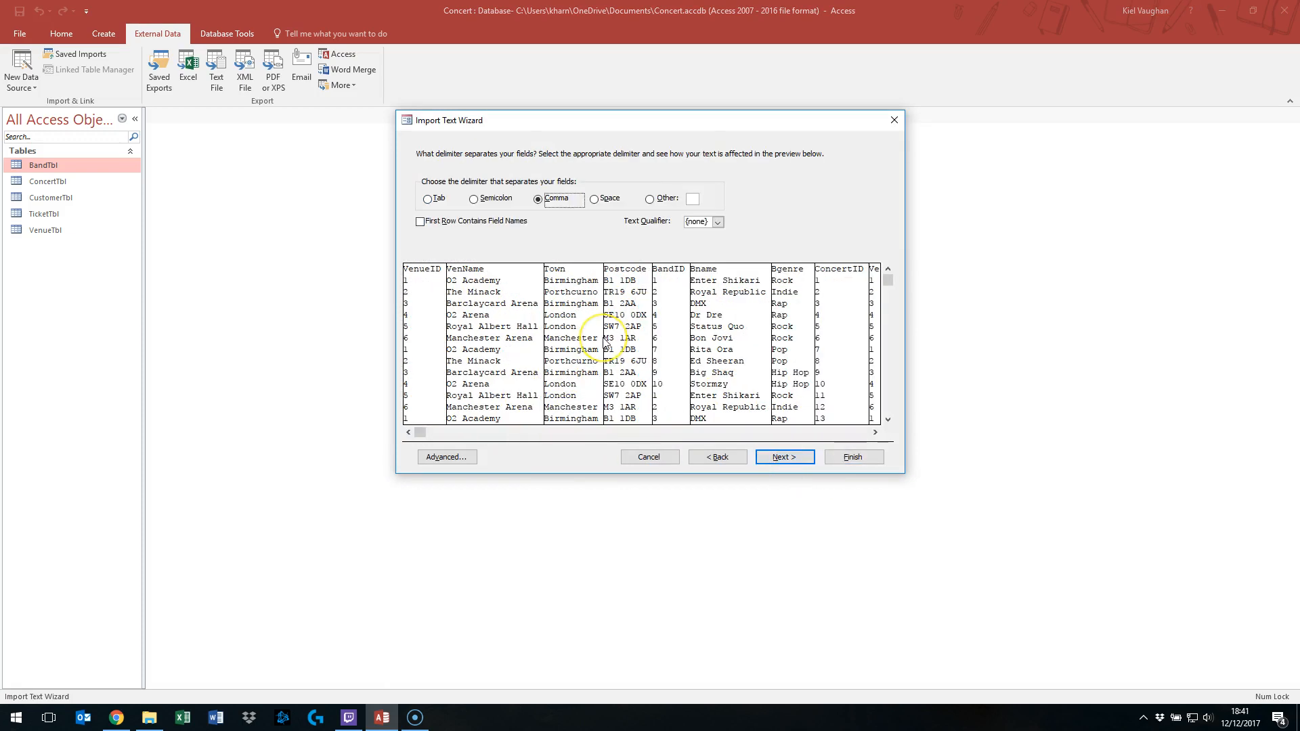
pyautogui.click(419, 222)
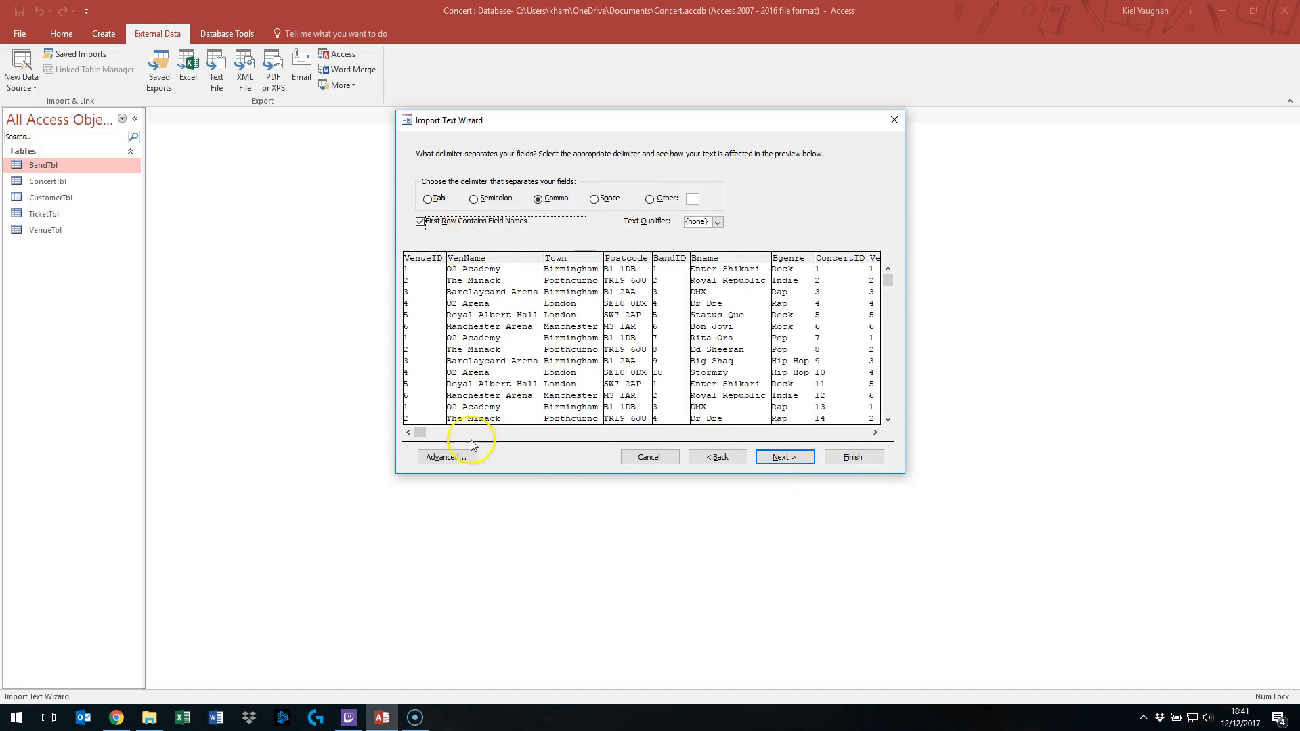
# - In the advanced import specification, skip every field except BandID, Bname and Bgenre
pyautogui.click(458, 457)
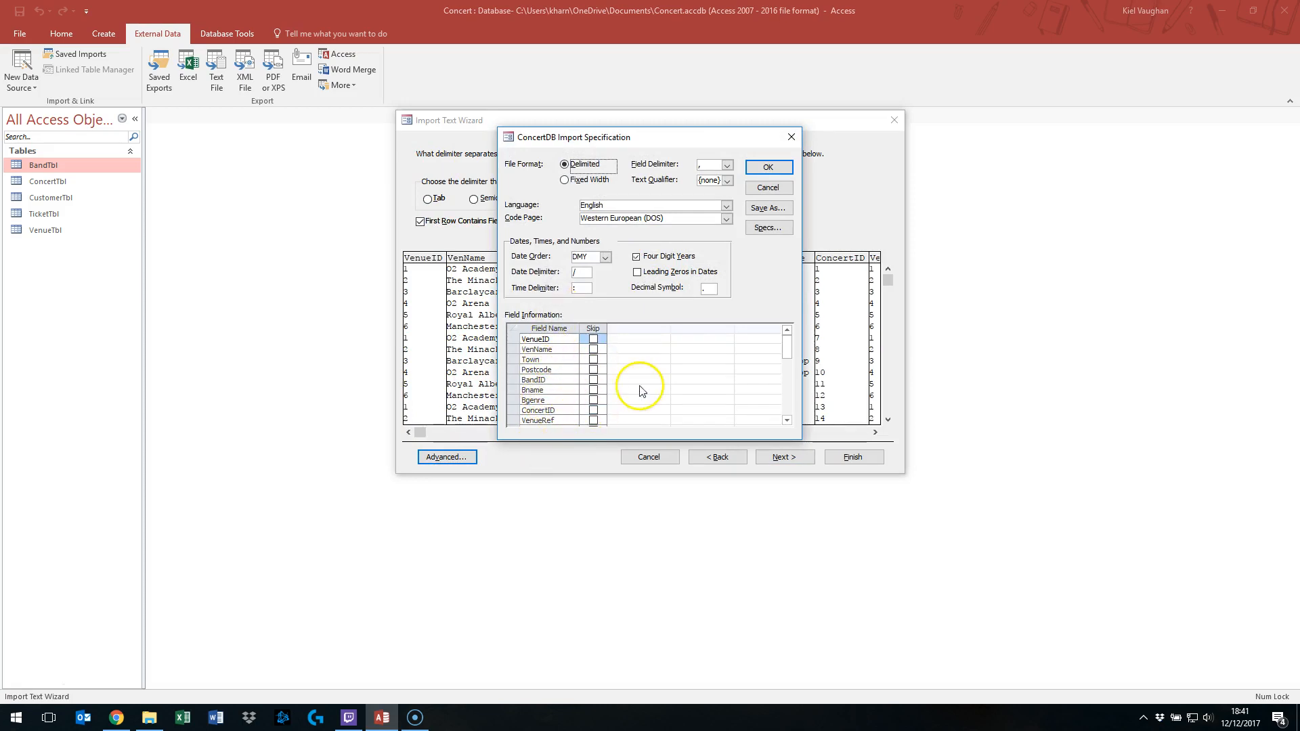
pyautogui.click(593, 338)
pyautogui.click(593, 349)
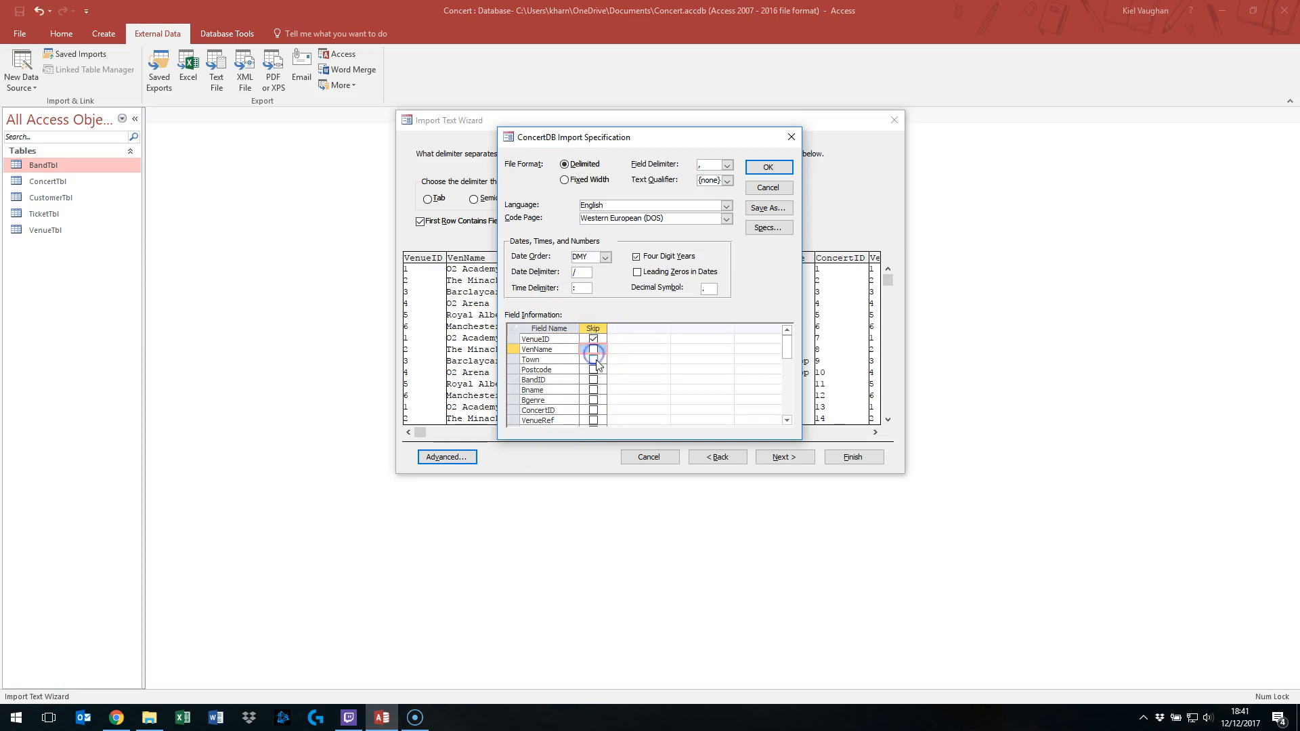
pyautogui.click(593, 359)
pyautogui.click(593, 370)
pyautogui.scroll(-1, 563, 371)
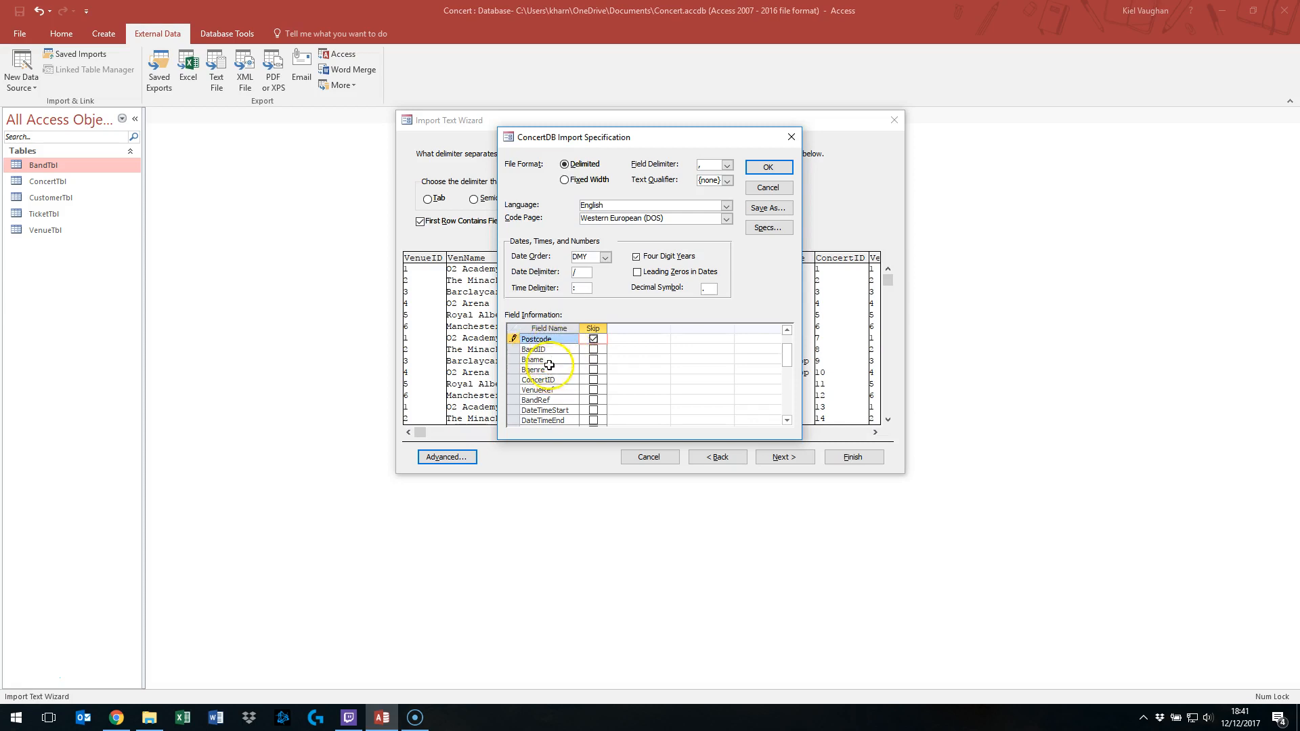
pyautogui.click(593, 380)
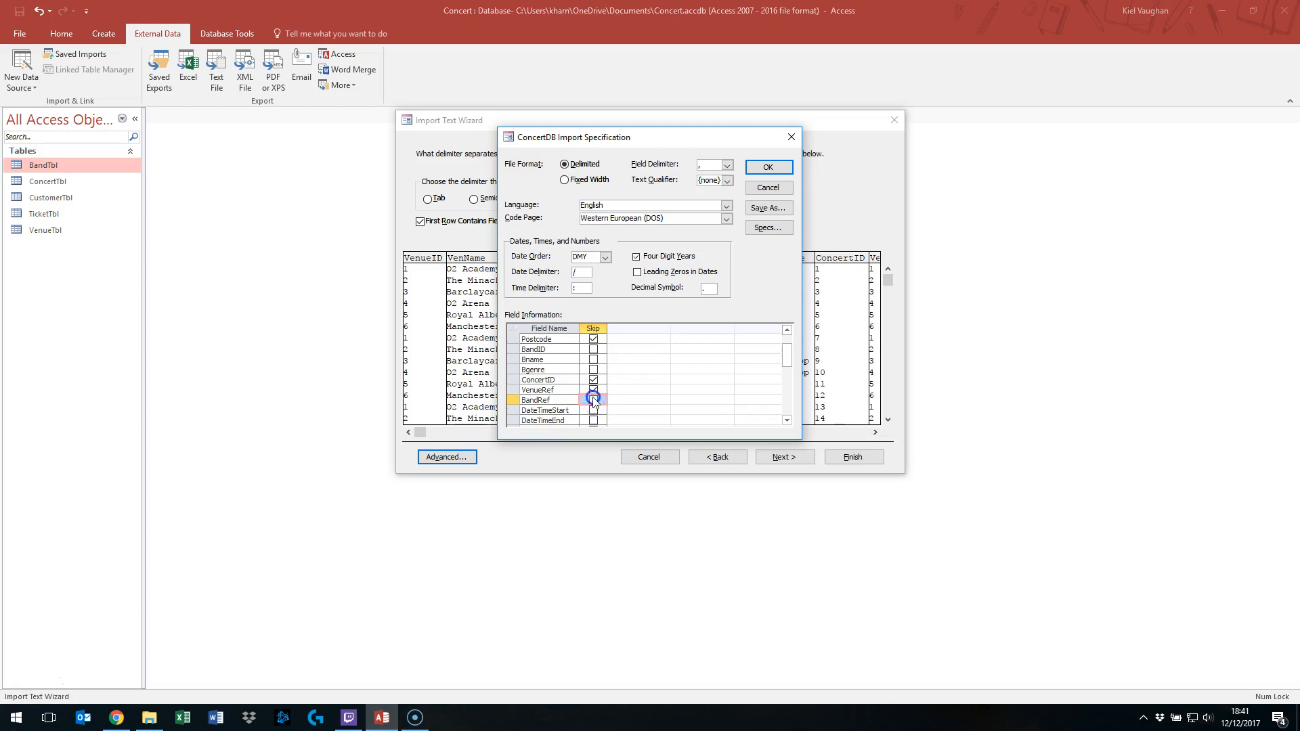
pyautogui.click(593, 400)
pyautogui.scroll(-1, 575, 396)
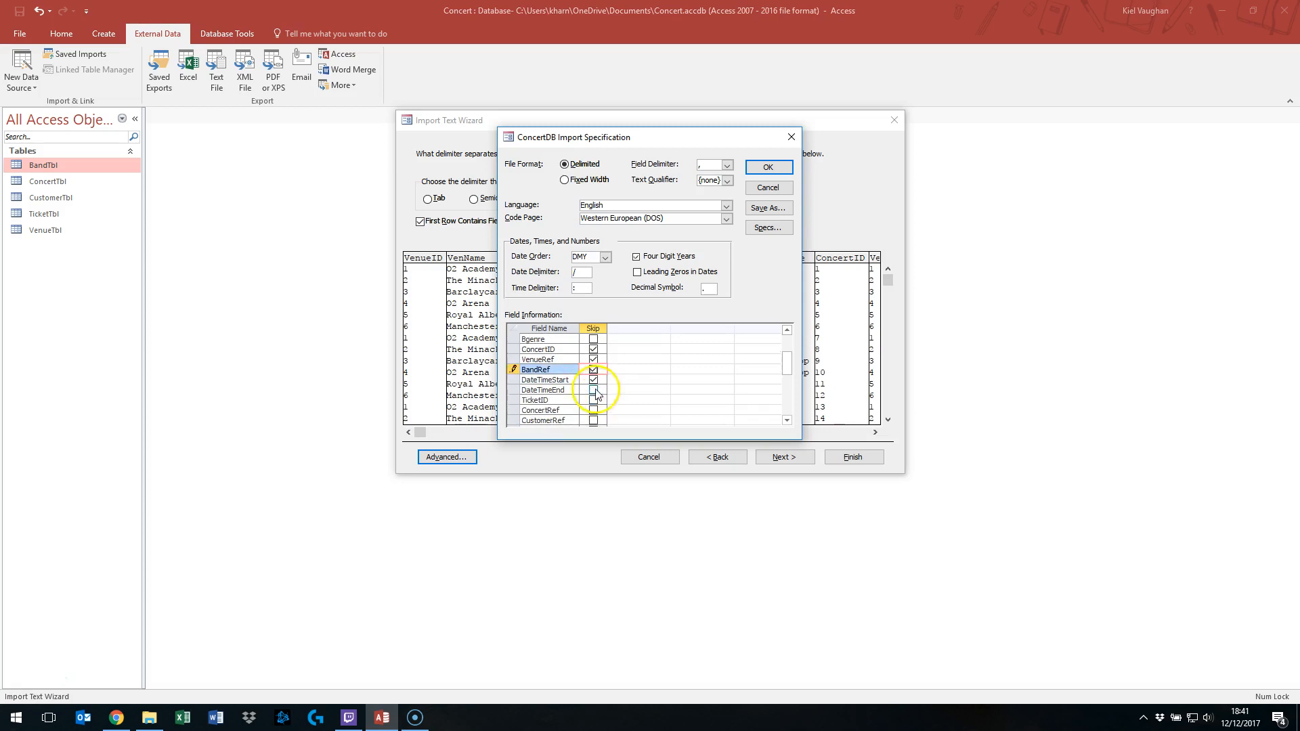
pyautogui.click(593, 390)
pyautogui.click(593, 400)
pyautogui.click(594, 410)
pyautogui.click(593, 420)
pyautogui.scroll(-1, 589, 406)
pyautogui.click(593, 400)
pyautogui.click(593, 410)
pyautogui.click(593, 421)
pyautogui.scroll(-1, 576, 381)
pyautogui.click(593, 400)
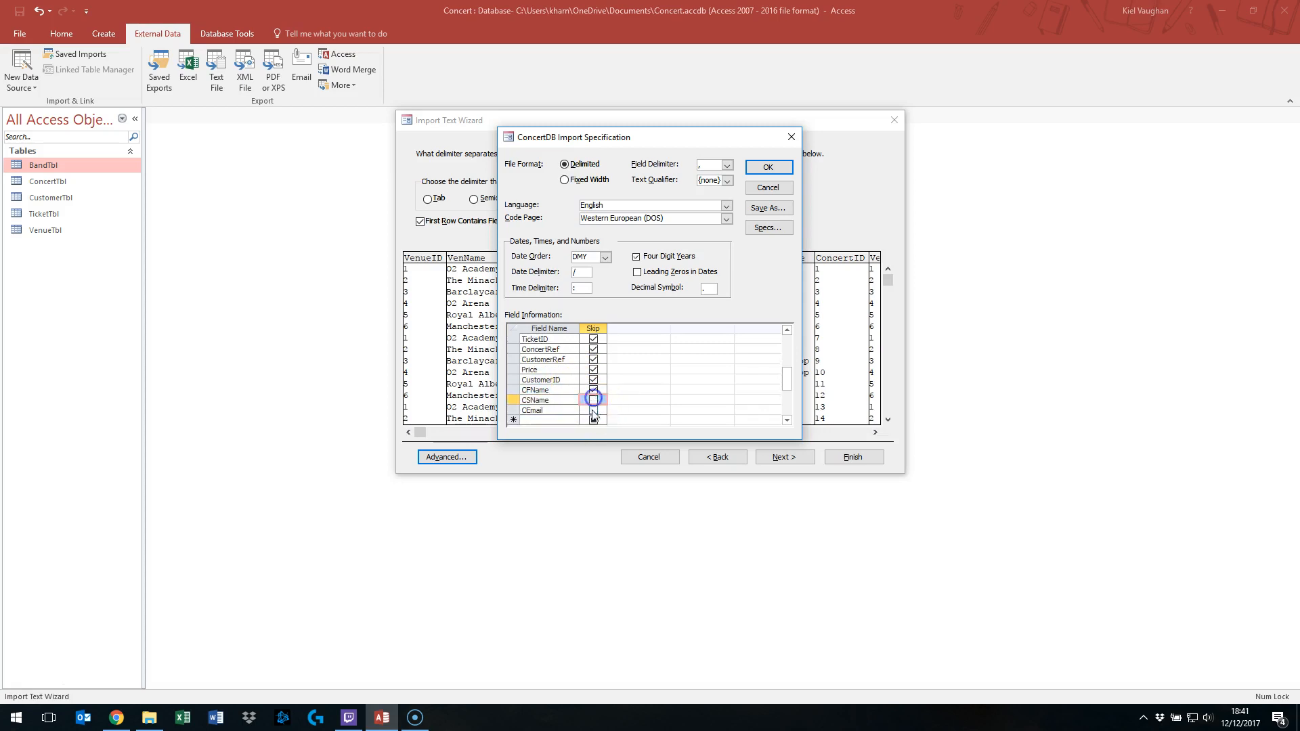
pyautogui.scroll(5, 572, 396)
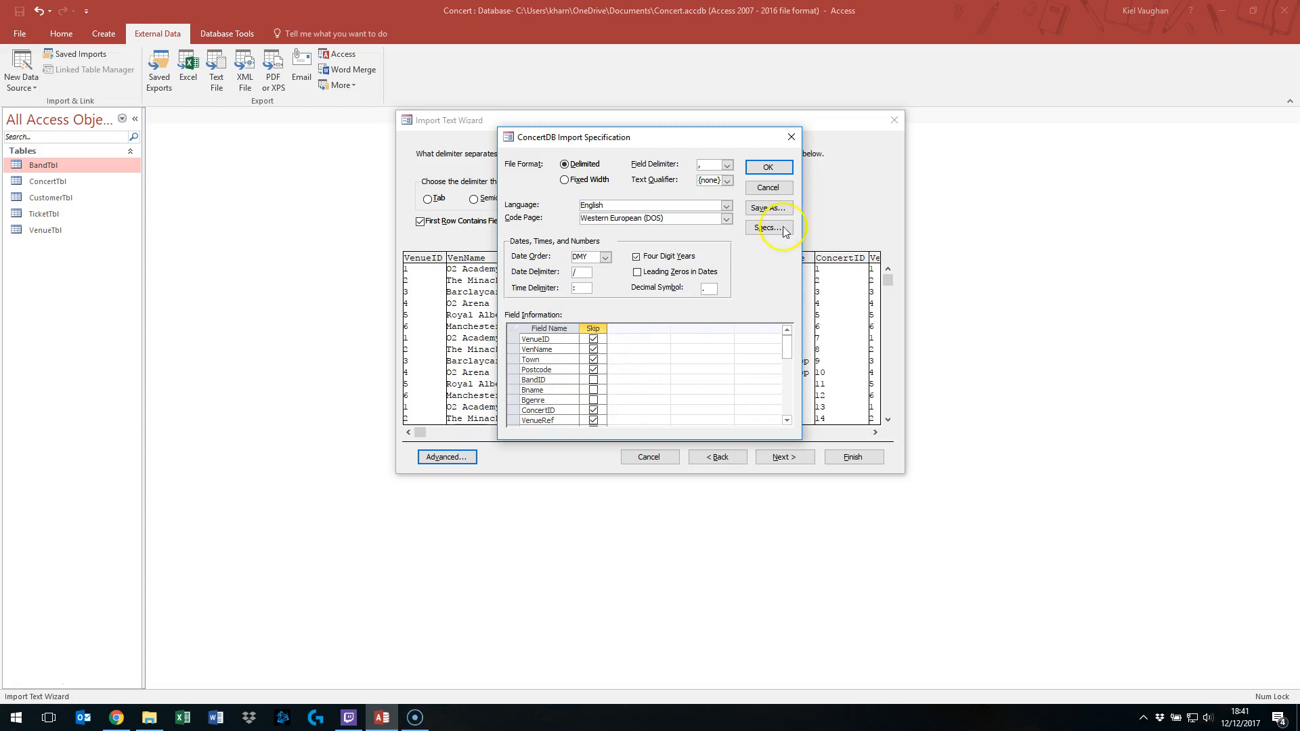
pyautogui.click(766, 167)
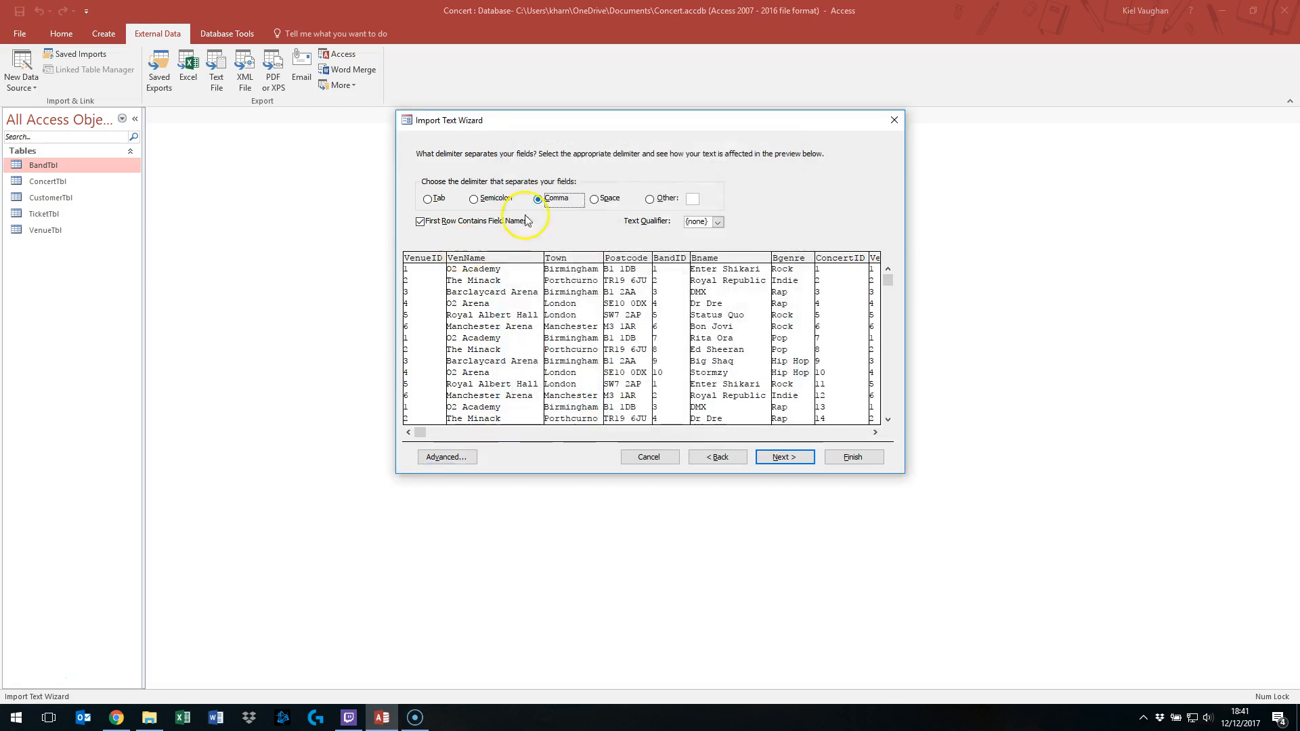
# - Finish appending the data to BandTbl, choosing to proceed anyway, and open BandTbl
pyautogui.click(770, 460)
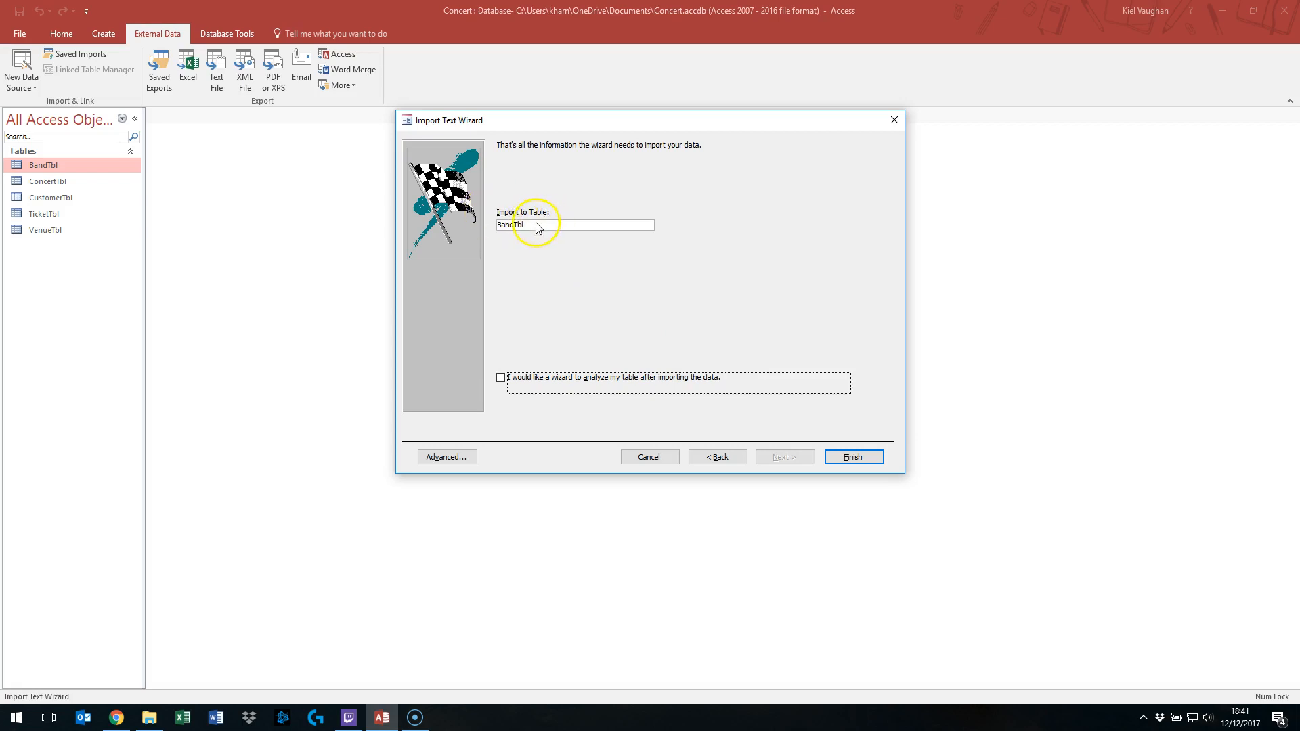
pyautogui.click(854, 458)
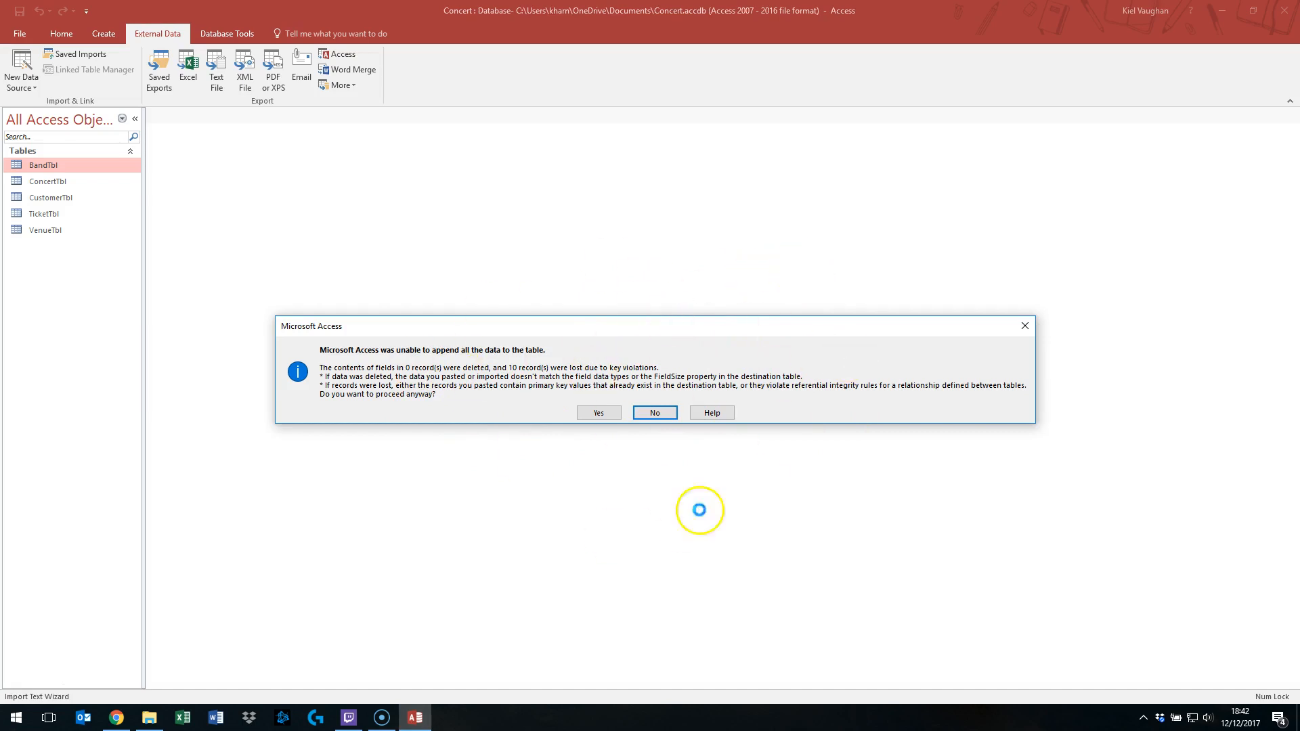
pyautogui.click(597, 411)
pyautogui.click(855, 531)
pyautogui.doubleClick(50, 165)
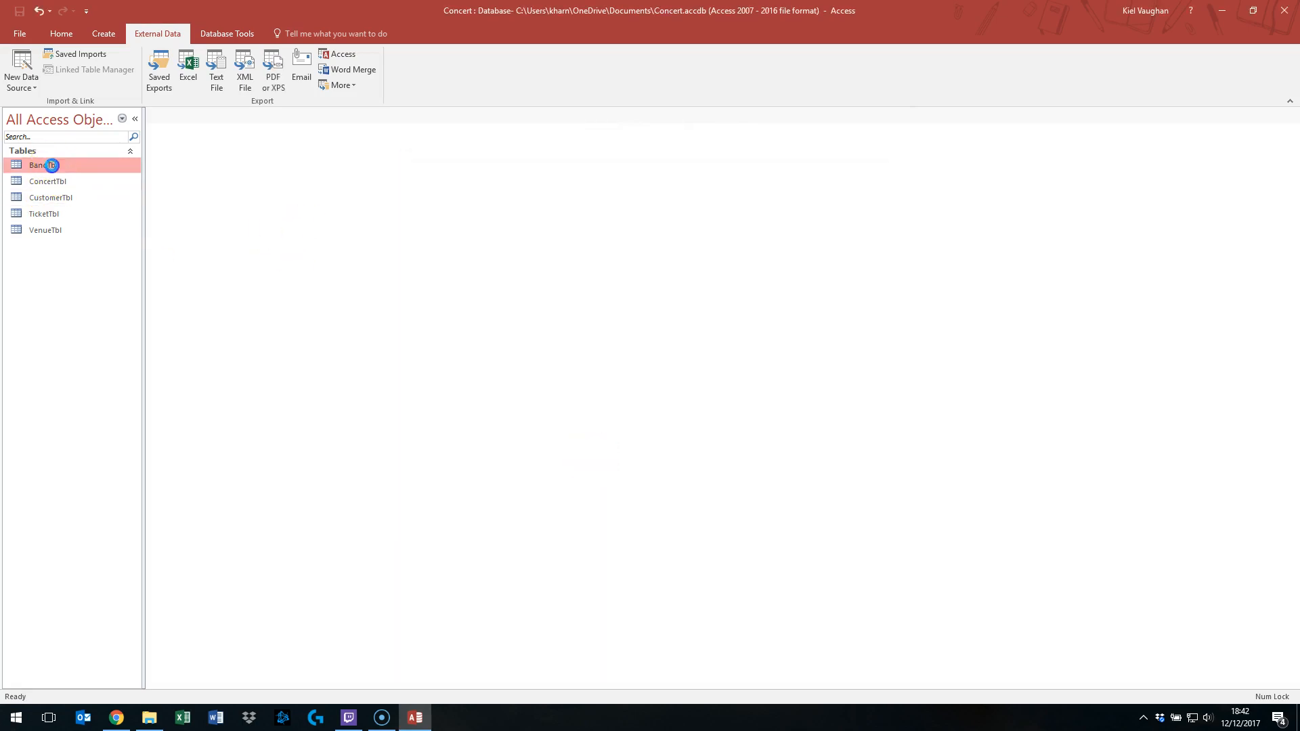
# - Widen the Bname column in BandTbl and close the table
pyautogui.moveTo(285, 129); pyautogui.dragTo(309, 129)
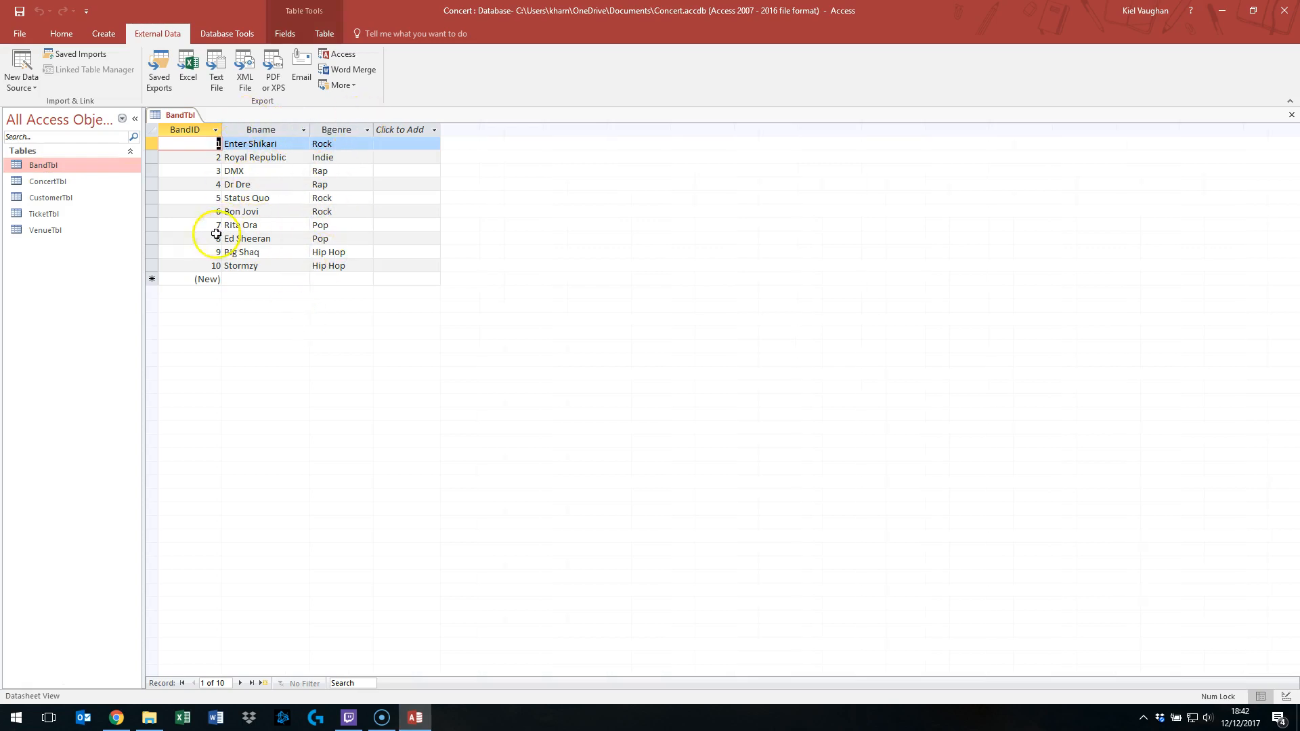
pyautogui.rightClick(177, 115)
pyautogui.click(204, 139)
pyautogui.click(600, 396)
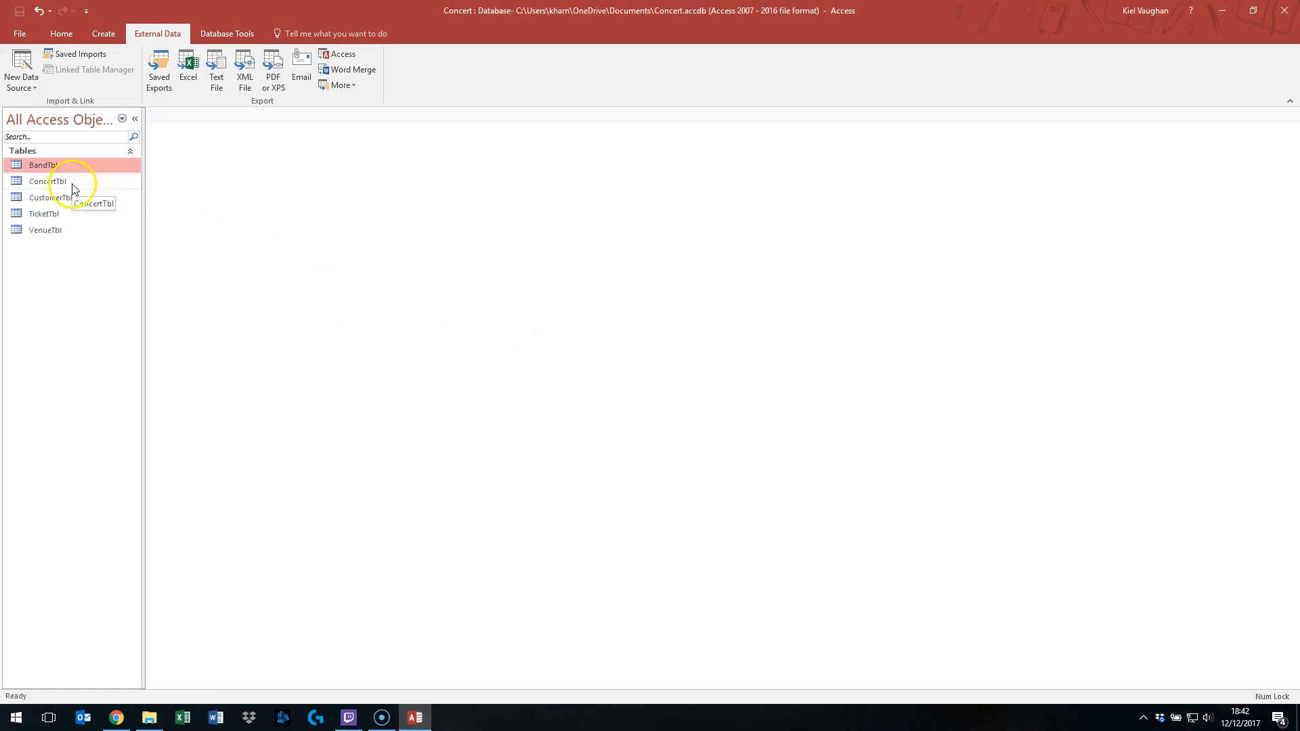
pyautogui.click(21, 74)
pyautogui.moveTo(86, 111)
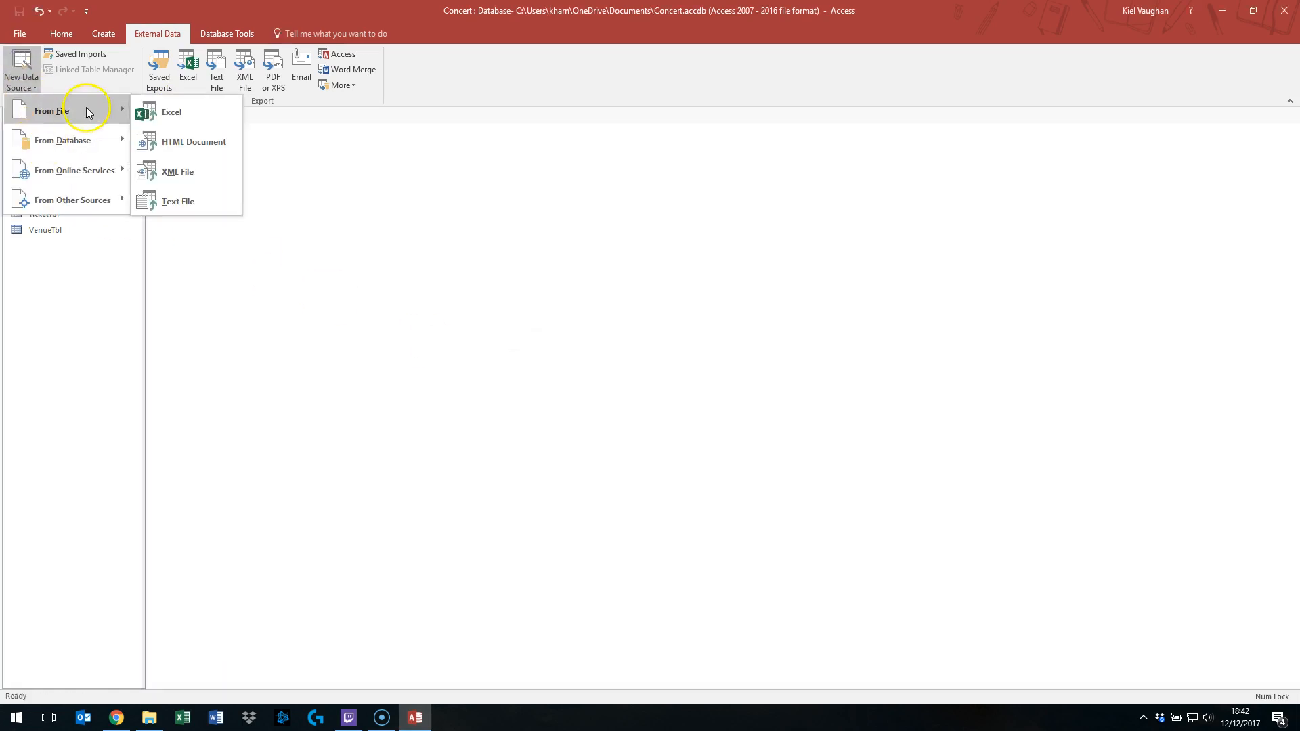
pyautogui.click(183, 202)
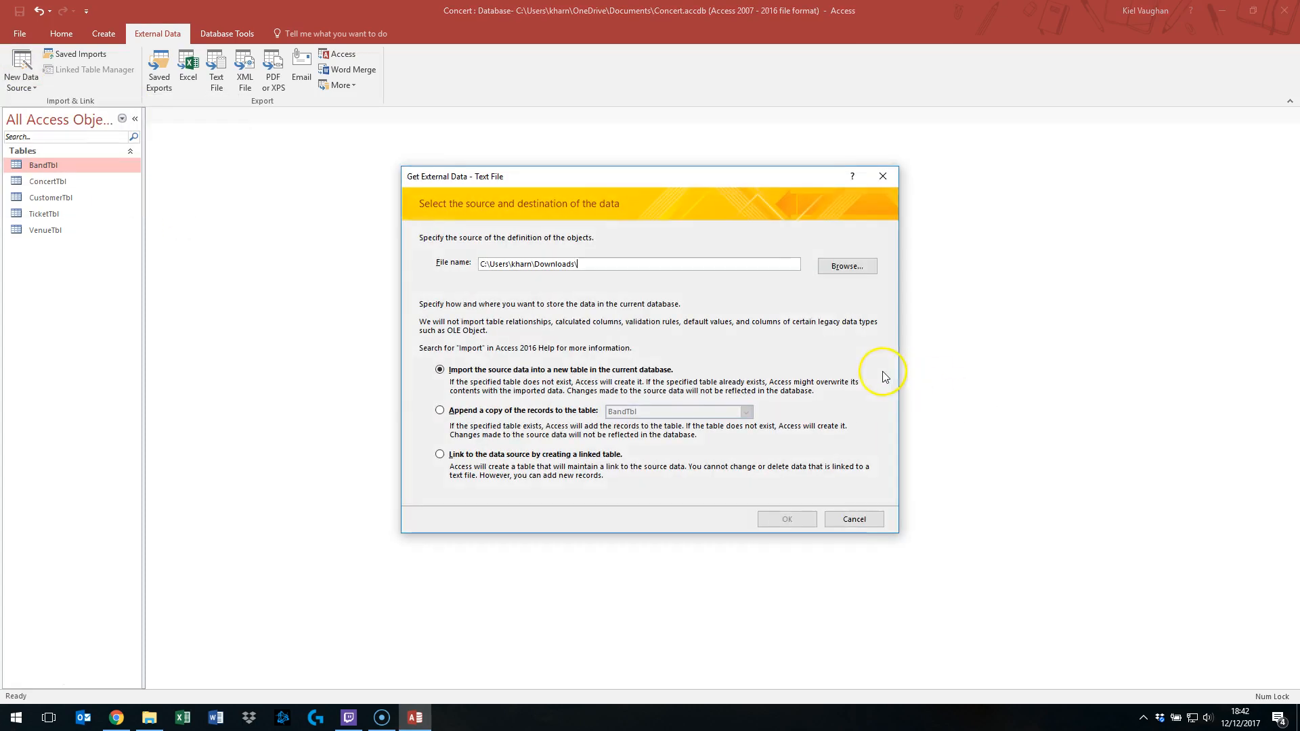
pyautogui.click(460, 414)
pyautogui.click(677, 412)
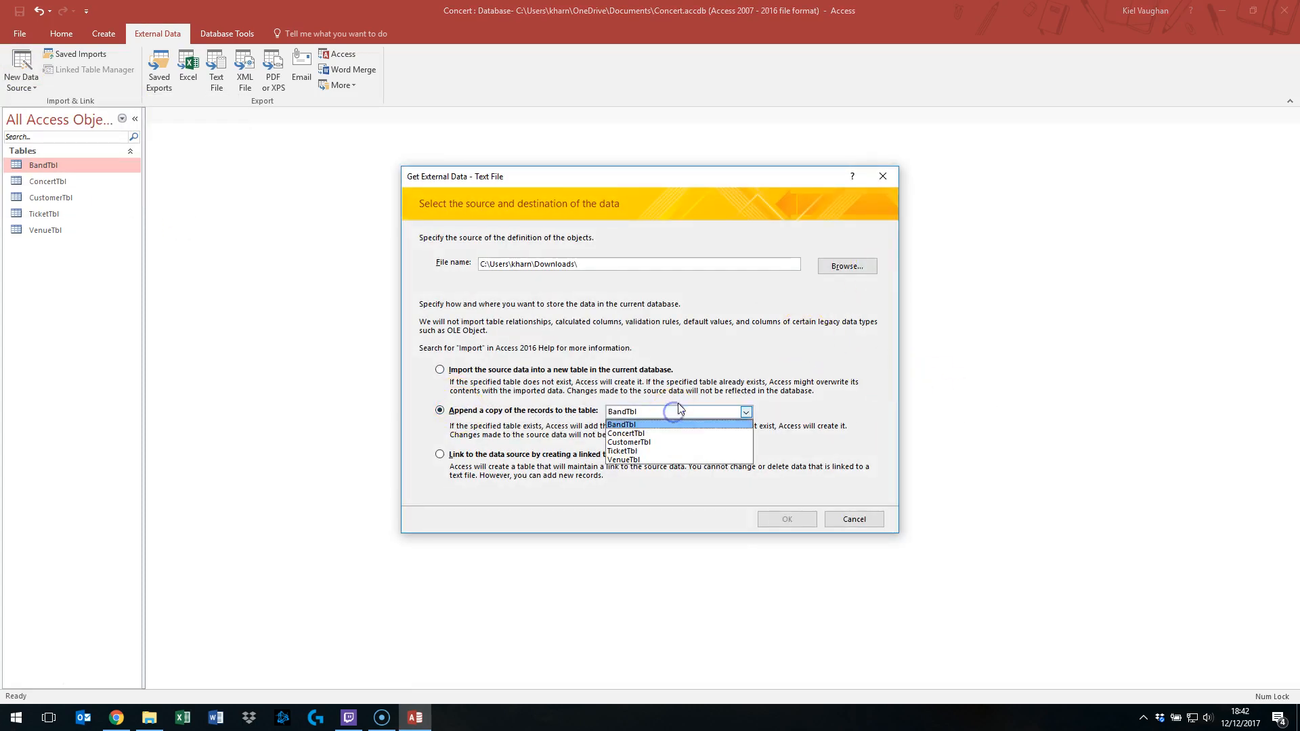
pyautogui.click(704, 435)
pyautogui.click(843, 266)
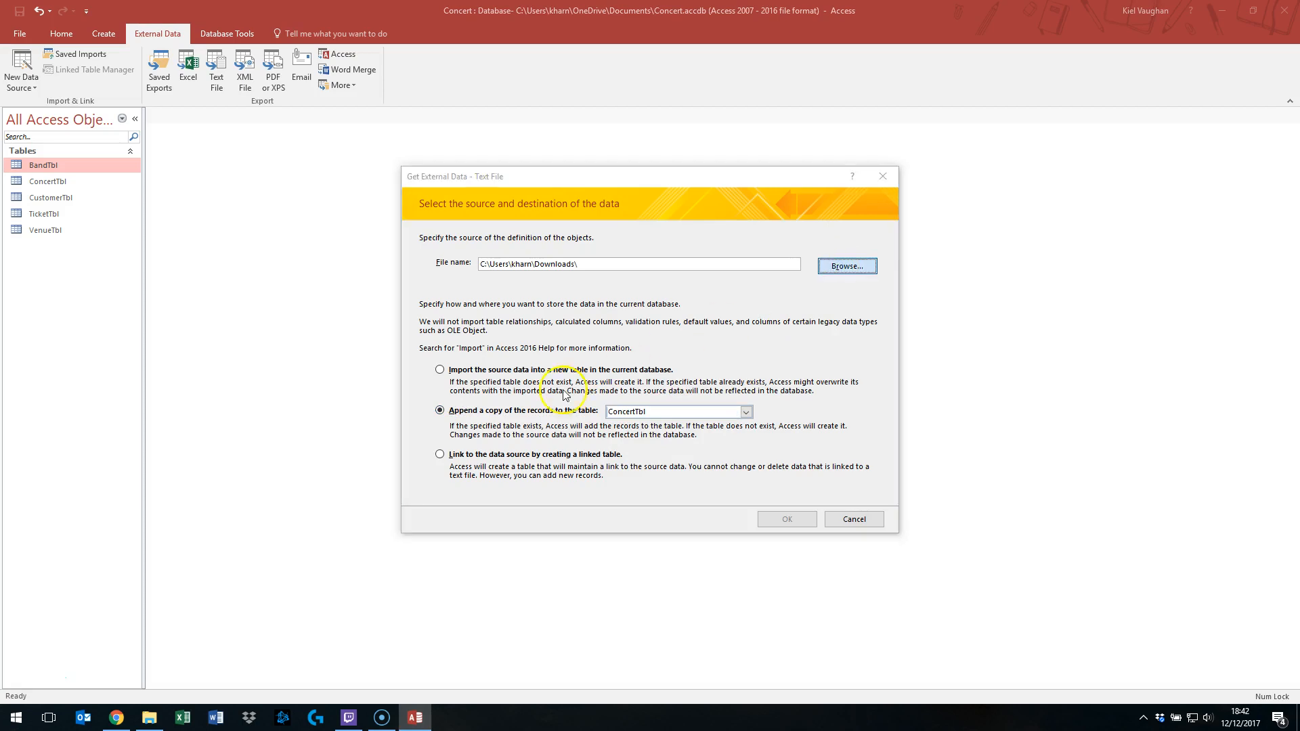
pyautogui.click(640, 285)
pyautogui.click(936, 530)
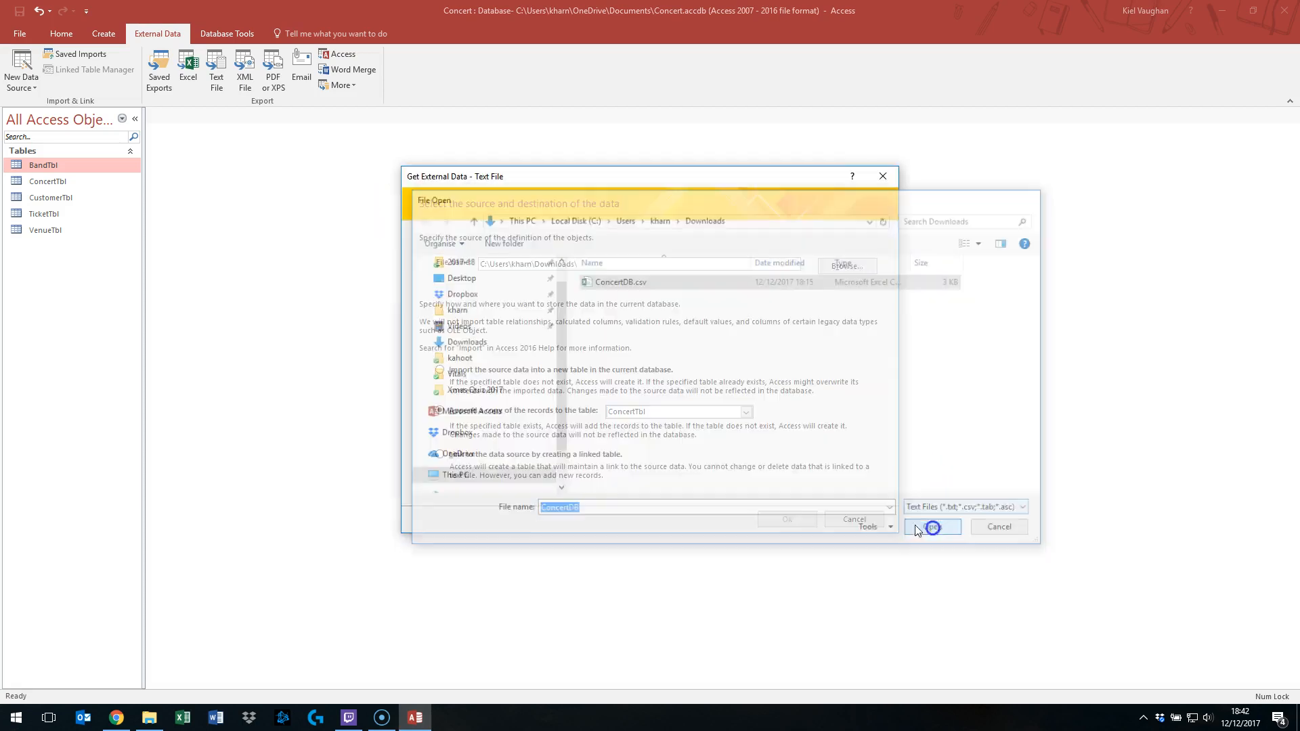
pyautogui.click(788, 519)
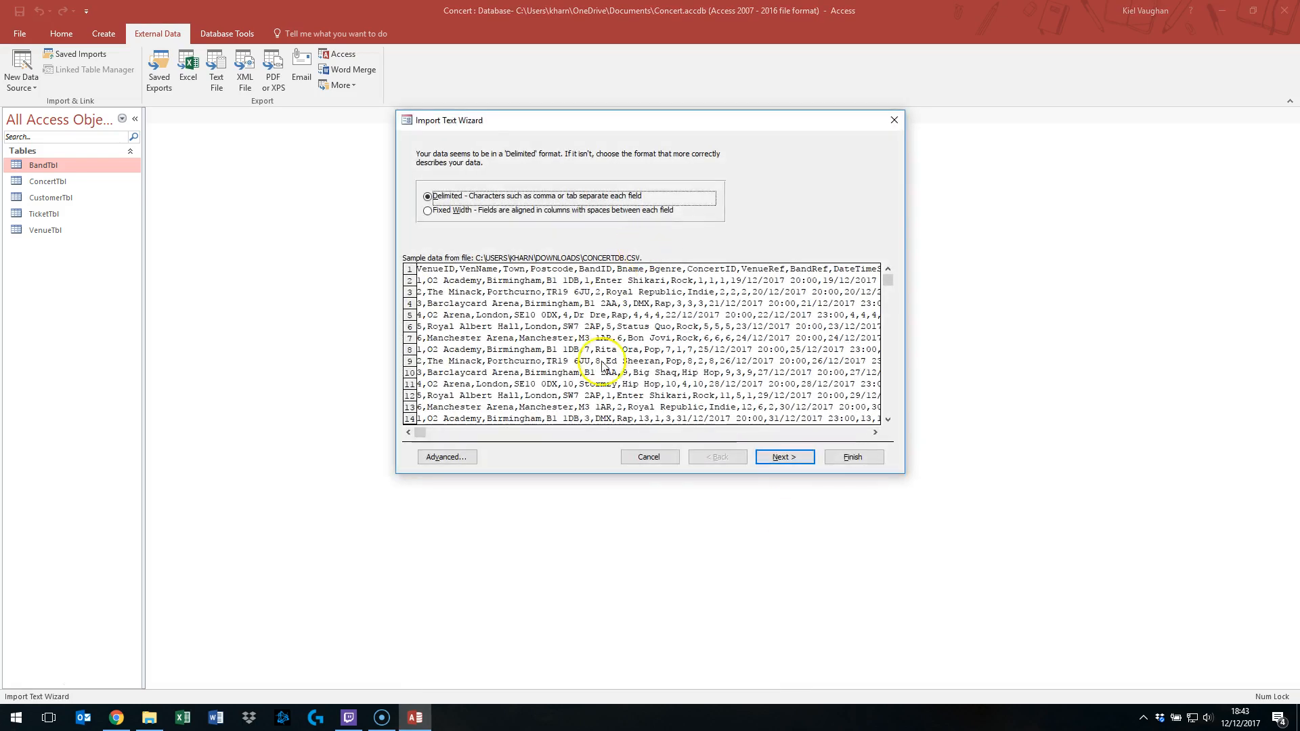
pyautogui.click(778, 459)
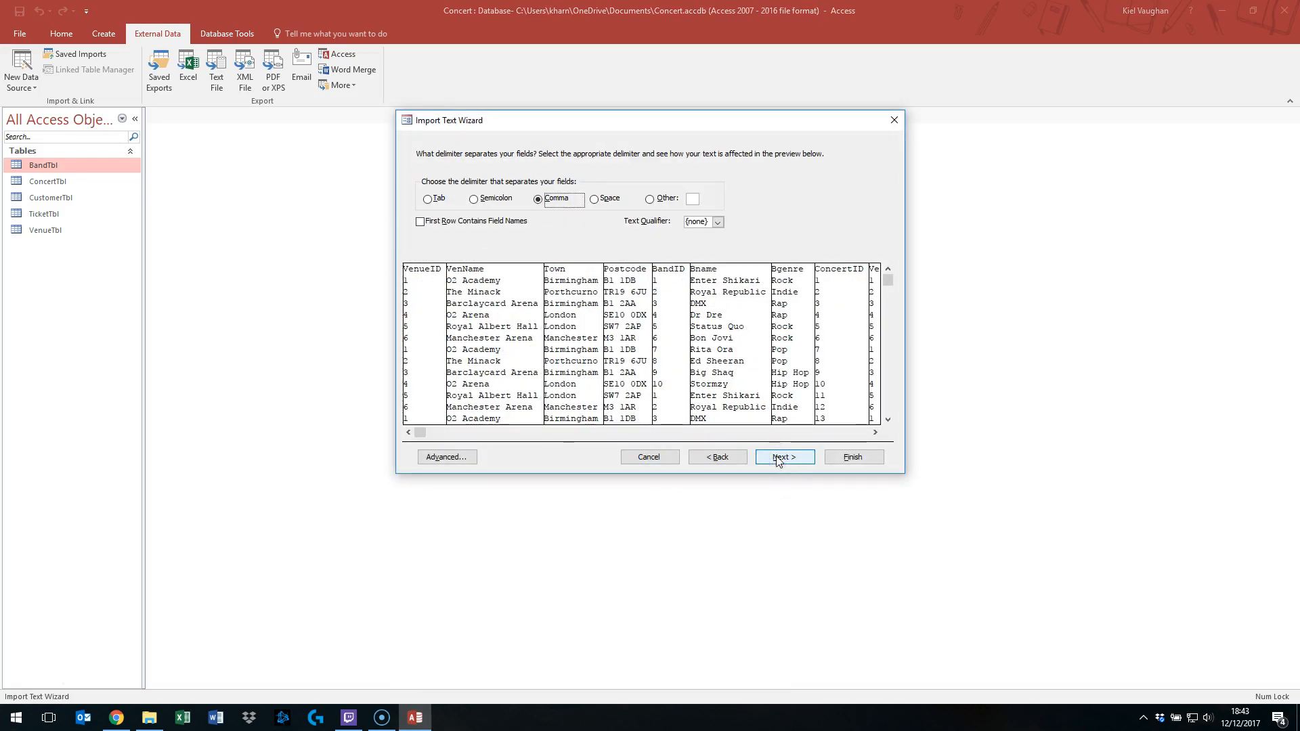
pyautogui.click(443, 222)
pyautogui.click(448, 456)
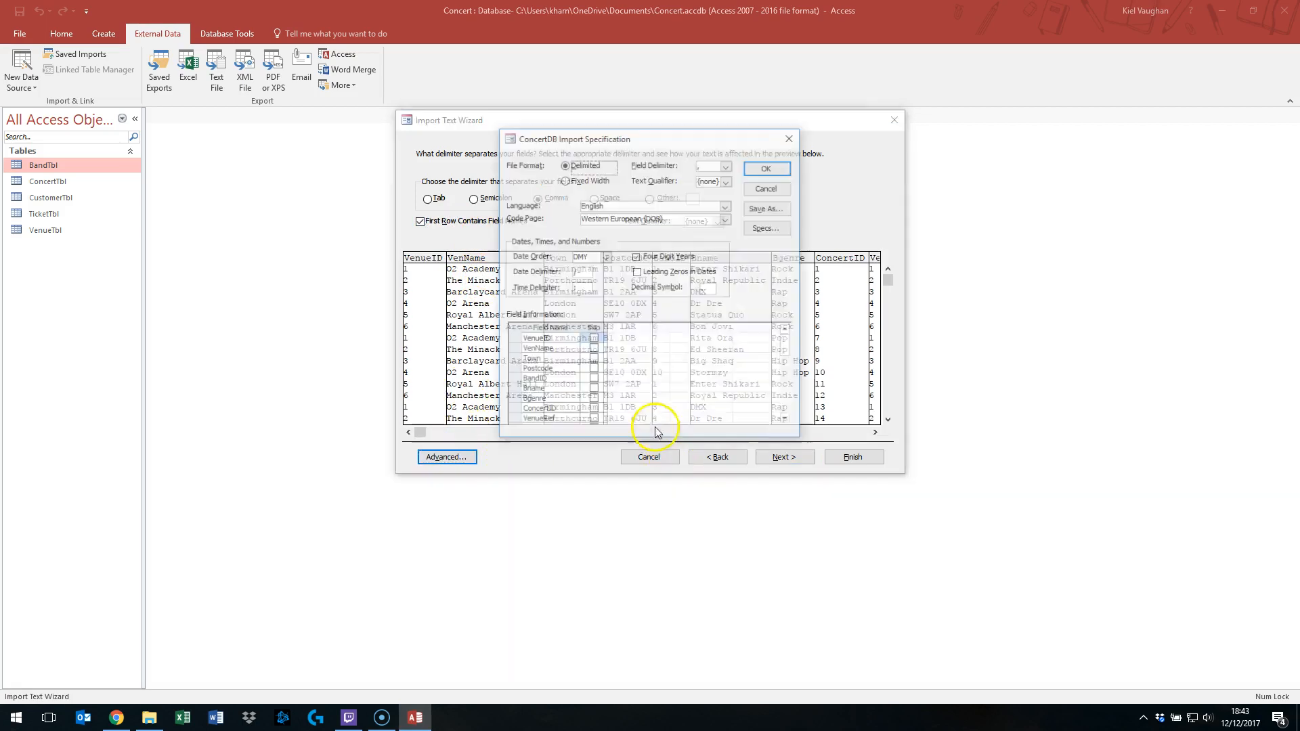
pyautogui.moveTo(640, 255); pyautogui.dragTo(656, 149)
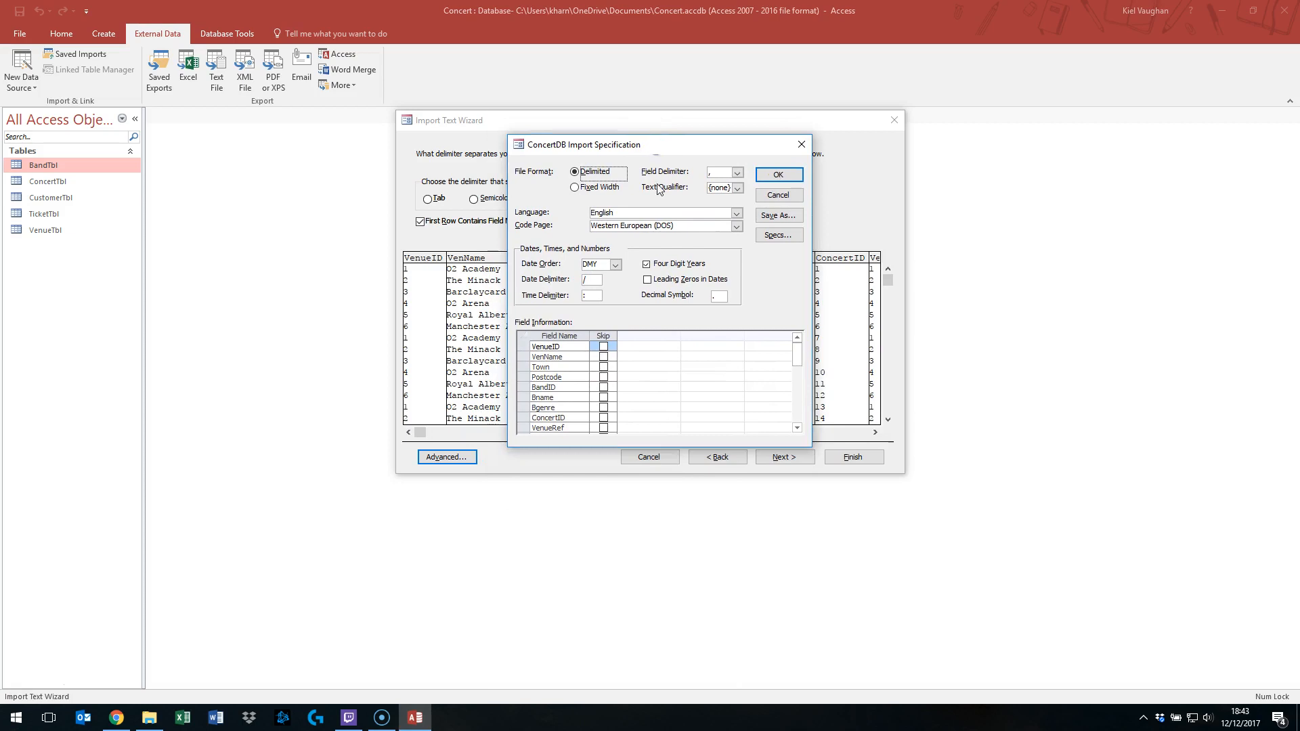
pyautogui.click(778, 195)
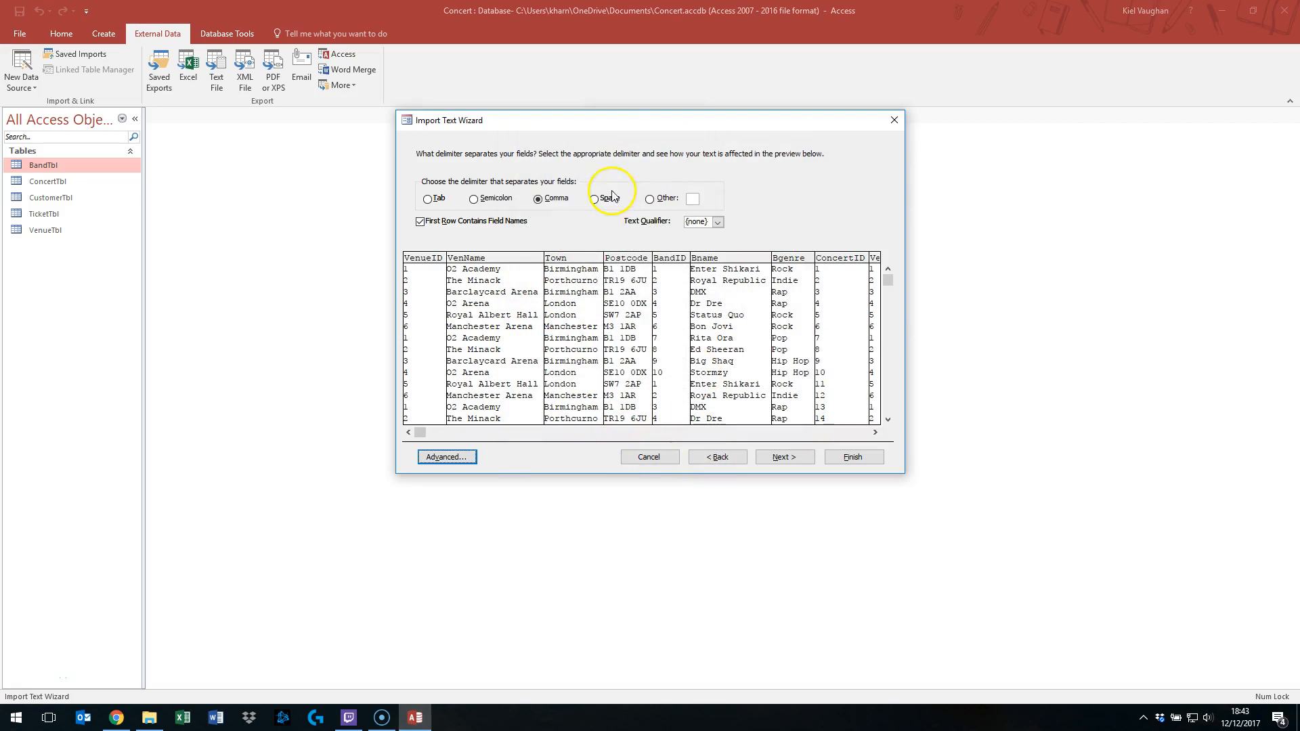
pyautogui.click(719, 459)
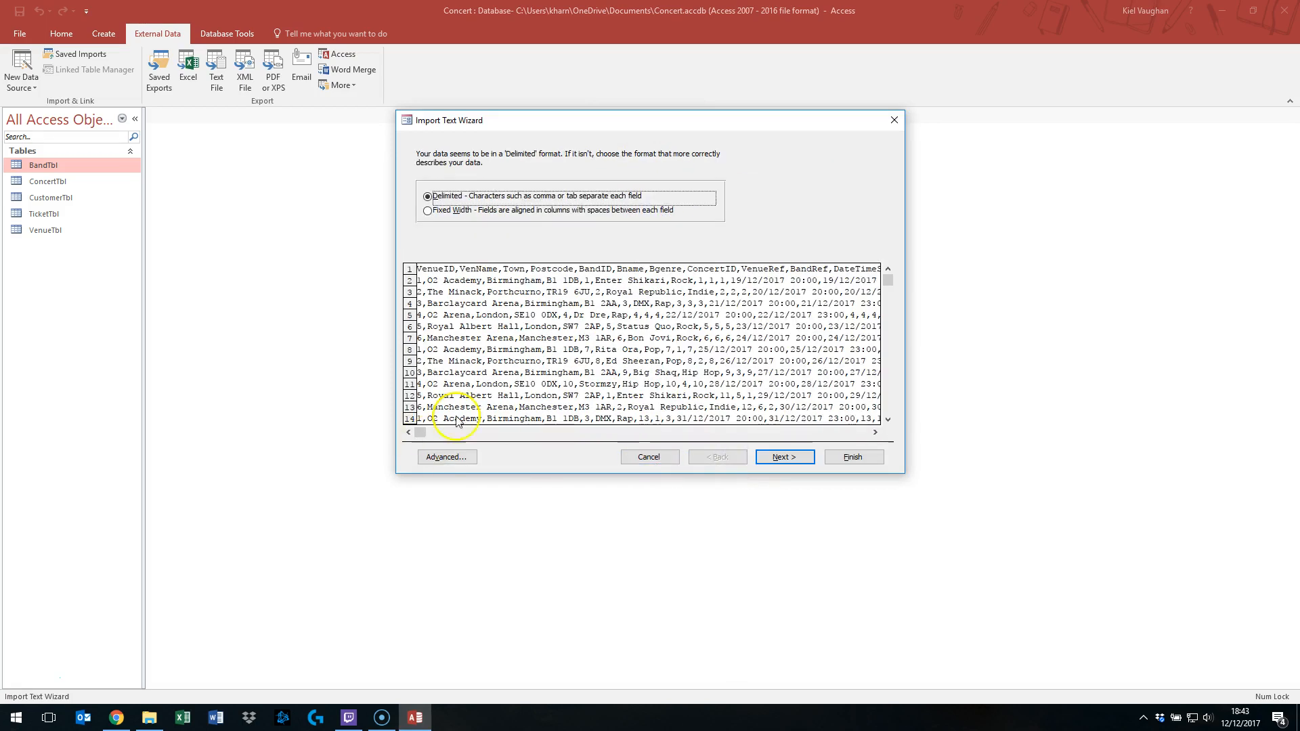
pyautogui.click(649, 457)
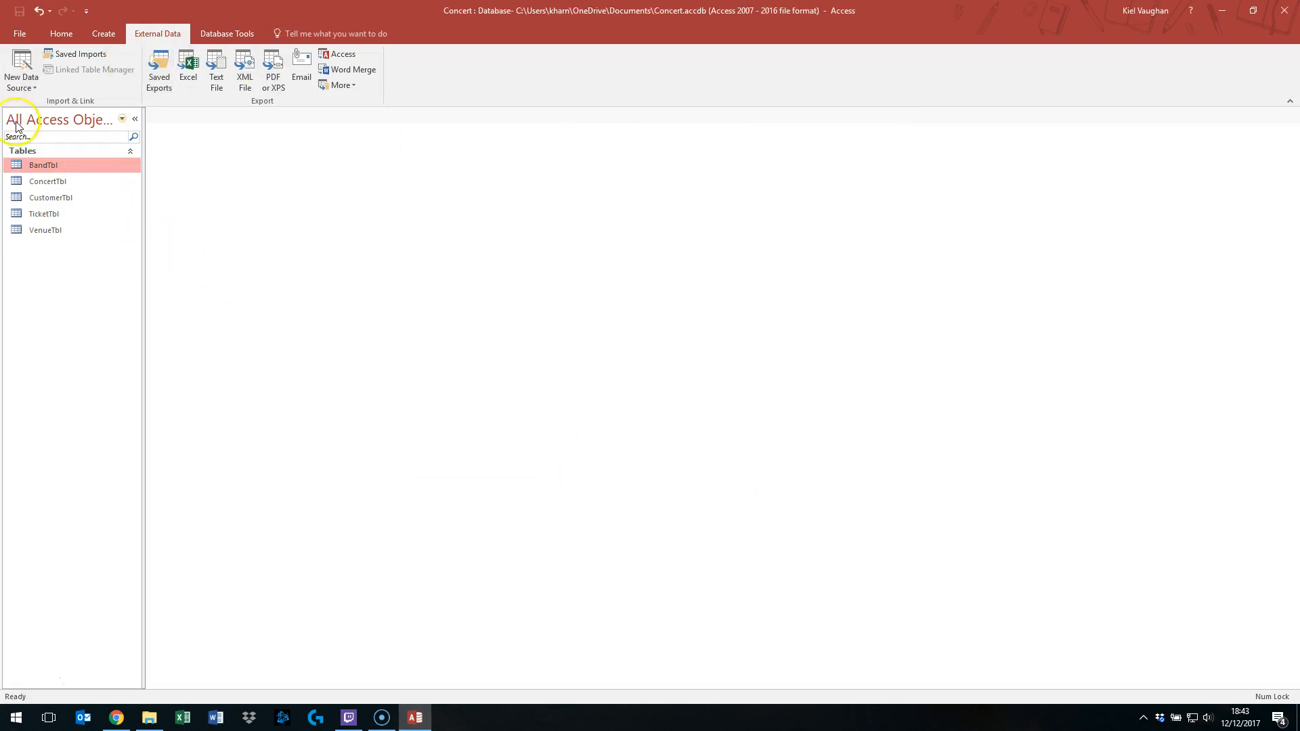
# - Start a text file import of ConcertDB.csv from Downloads, appending a copy of the records to ConcertTbl
pyautogui.click(58, 183)
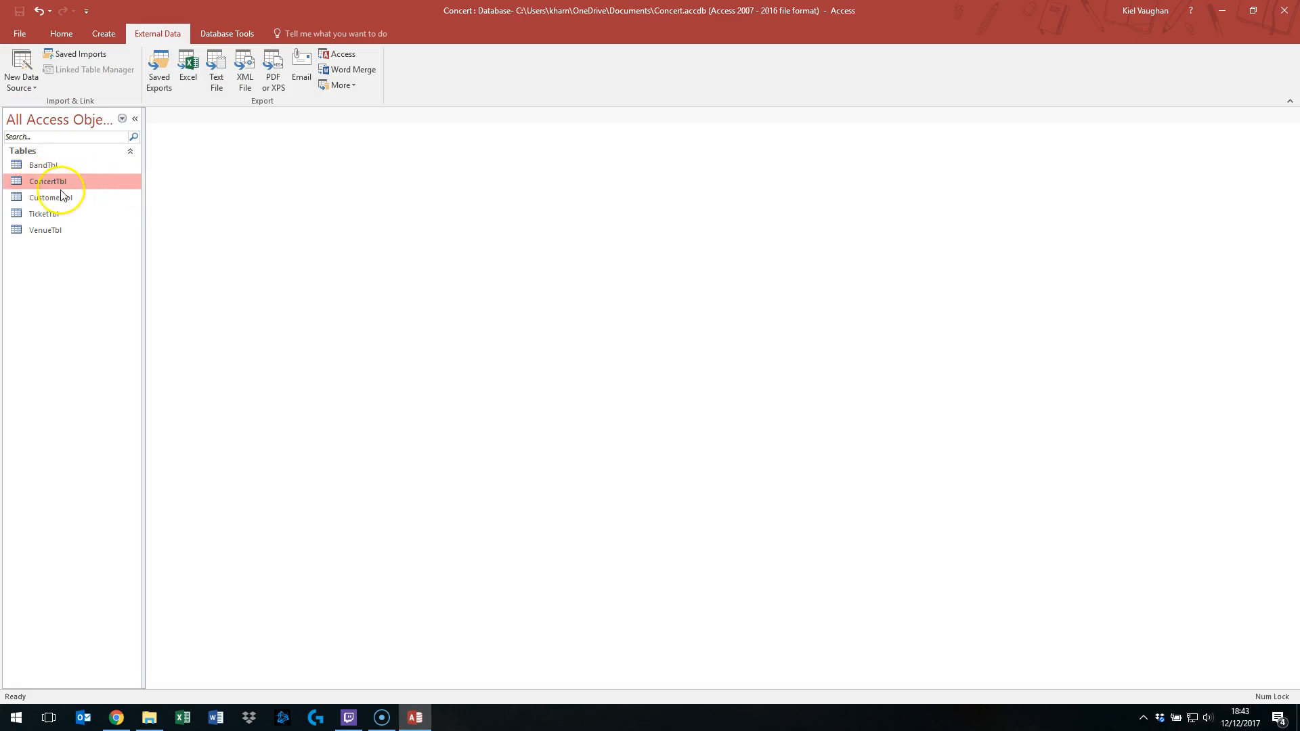
pyautogui.rightClick(108, 184)
pyautogui.moveTo(197, 228)
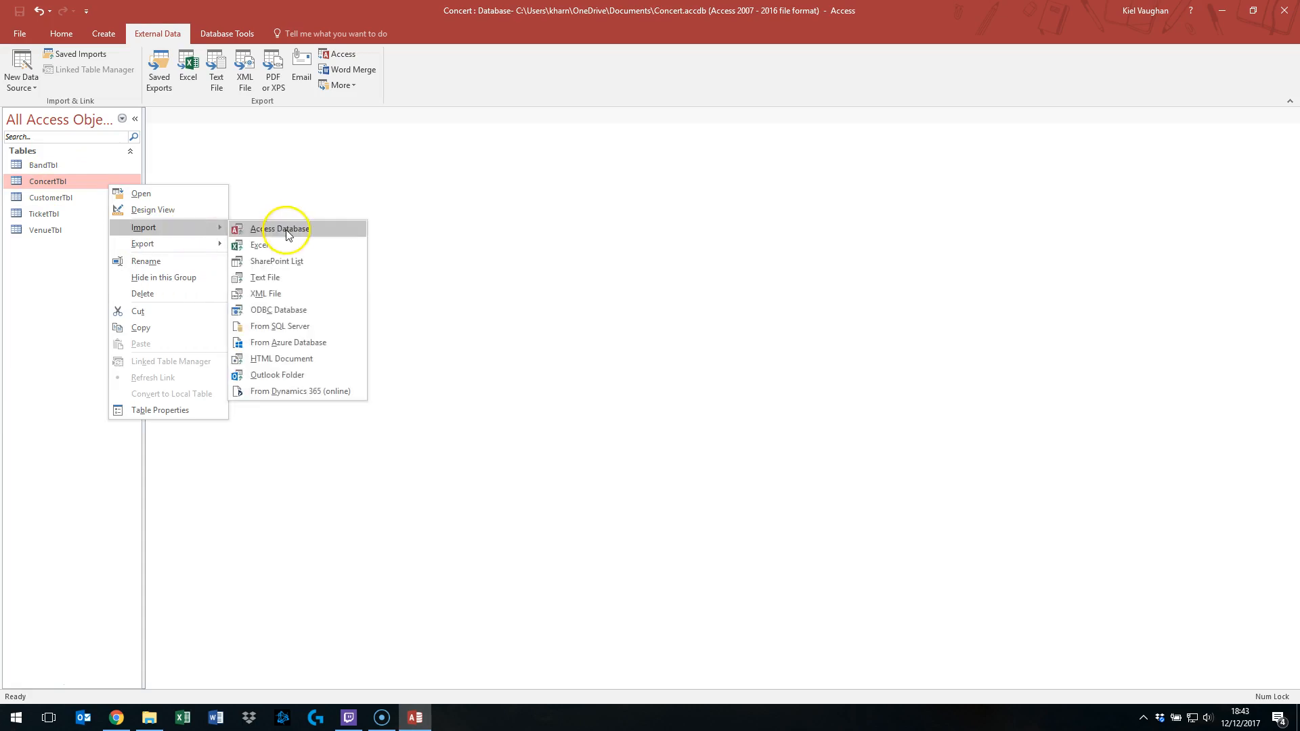
pyautogui.click(284, 283)
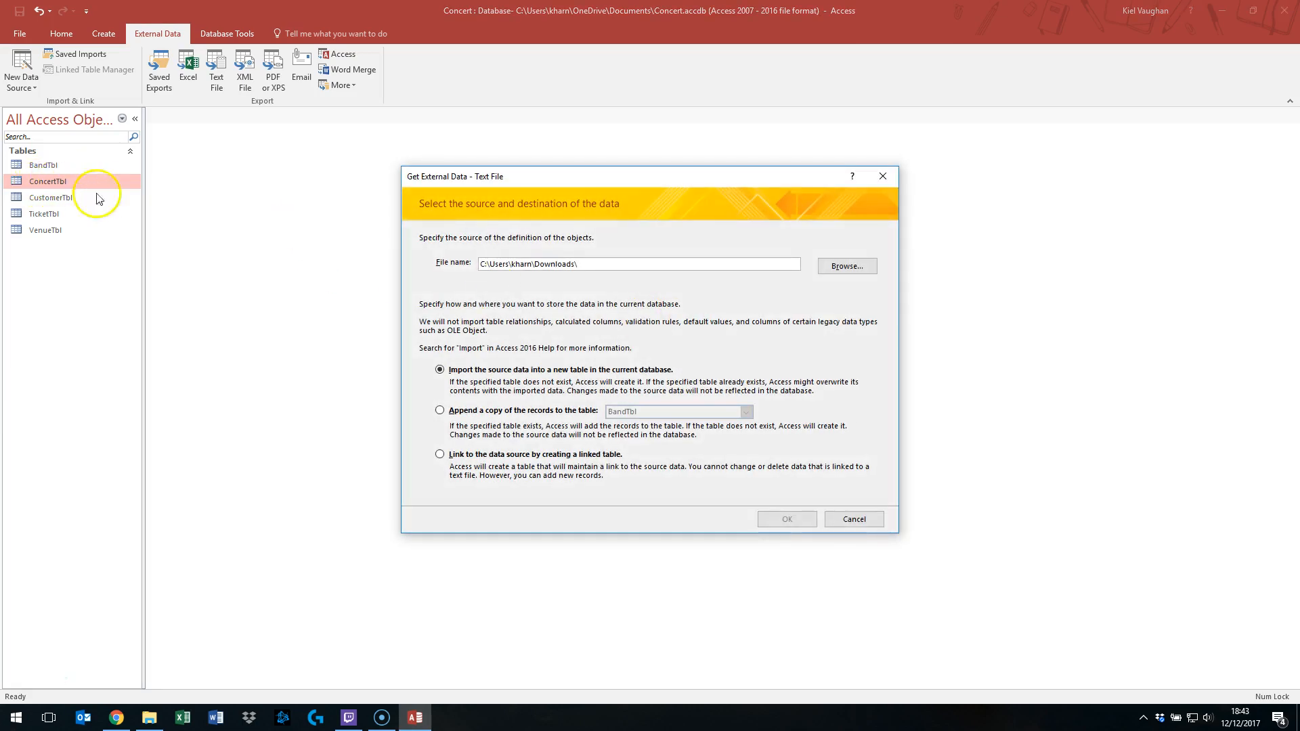
pyautogui.click(847, 266)
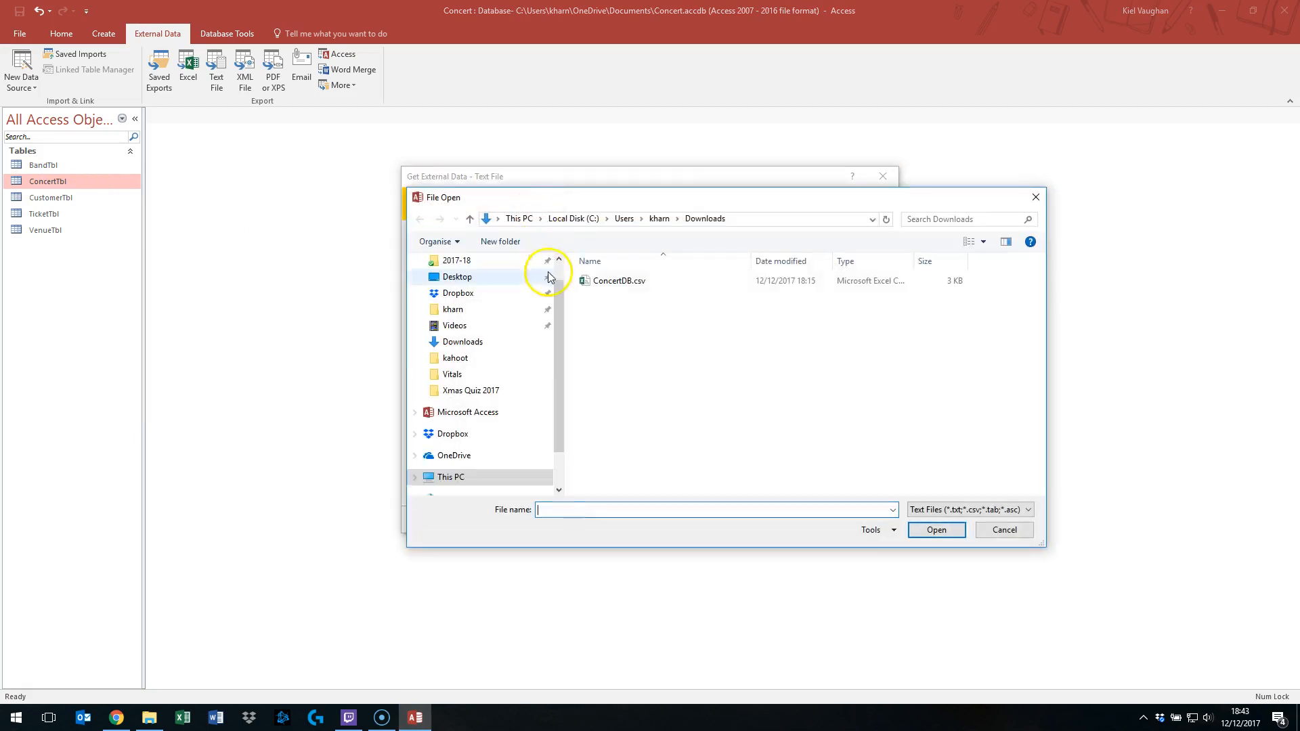
pyautogui.click(609, 282)
pyautogui.click(934, 531)
pyautogui.click(494, 410)
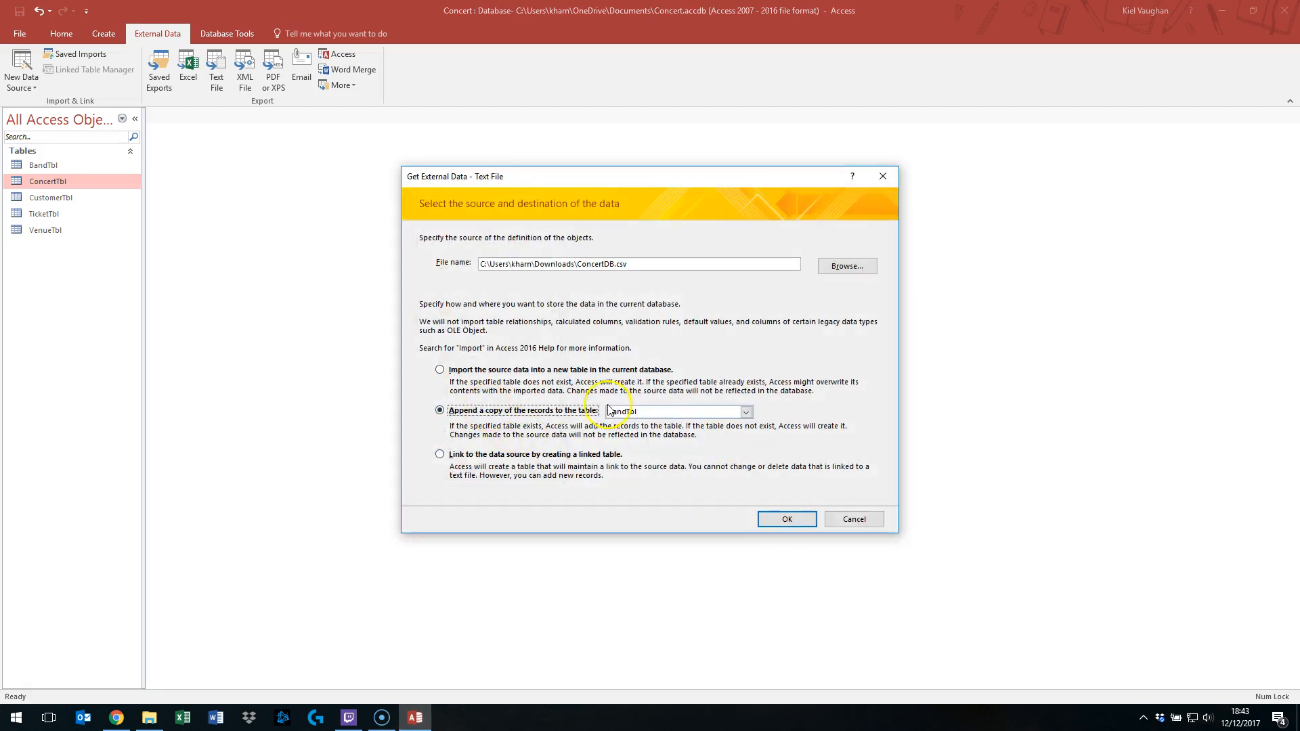
pyautogui.click(745, 411)
pyautogui.click(691, 431)
pyautogui.click(804, 527)
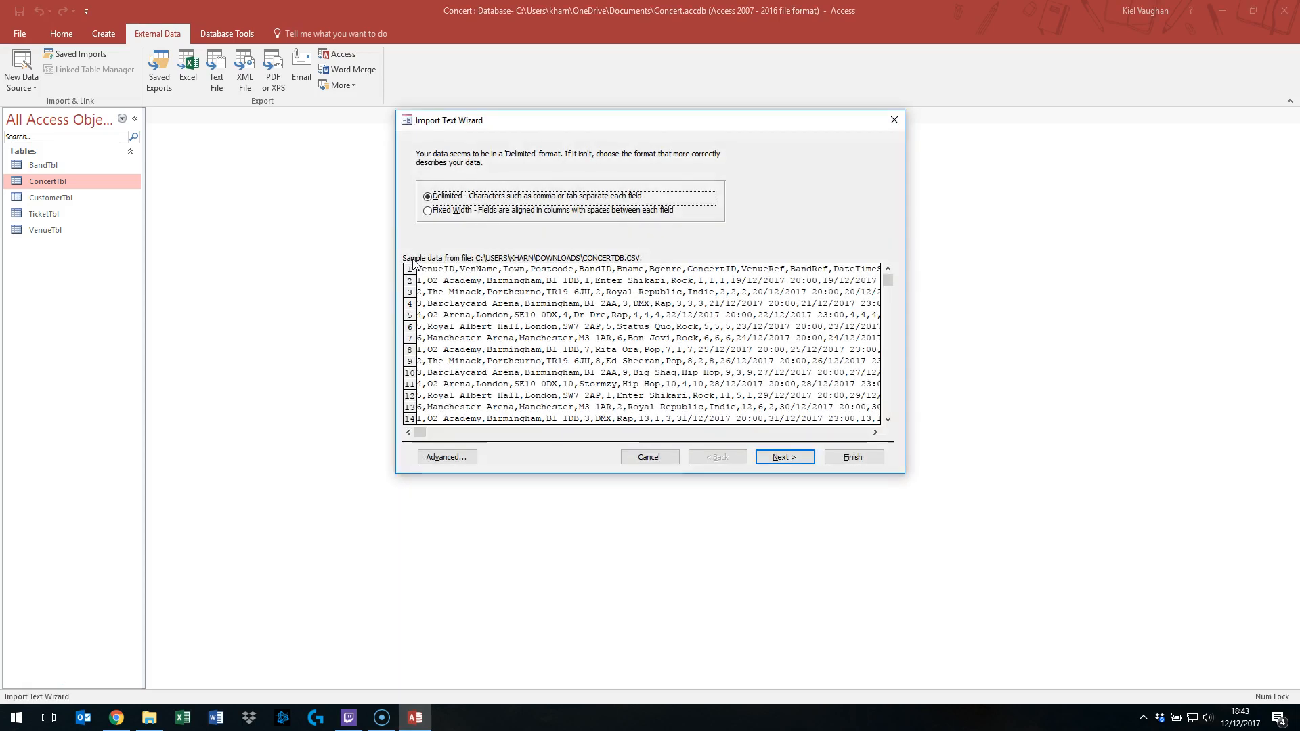
# - Keep the delimited comma format and mark the first row as containing field names
pyautogui.click(785, 457)
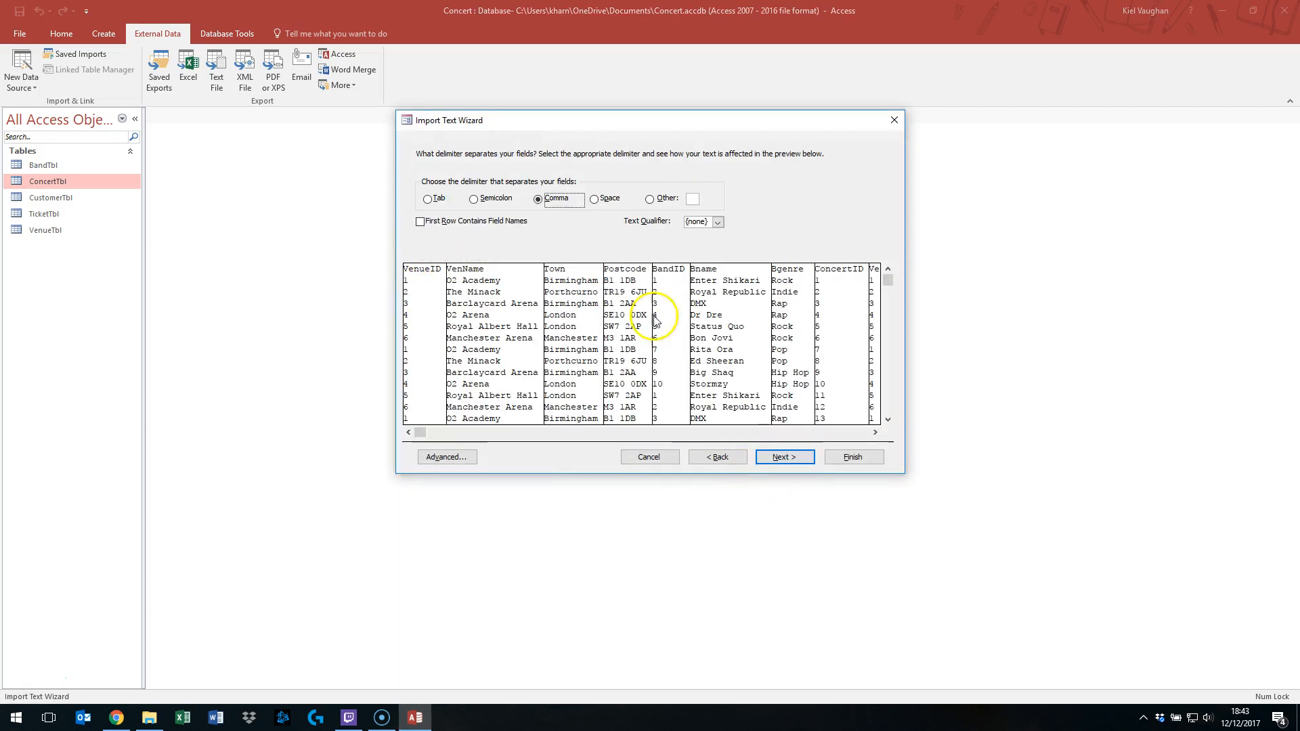
pyautogui.click(469, 226)
# - In the advanced import specification, skip every field except ConcertID, VenueRef, BandRef, DateTimeStart and DateTimeEnd
pyautogui.click(447, 457)
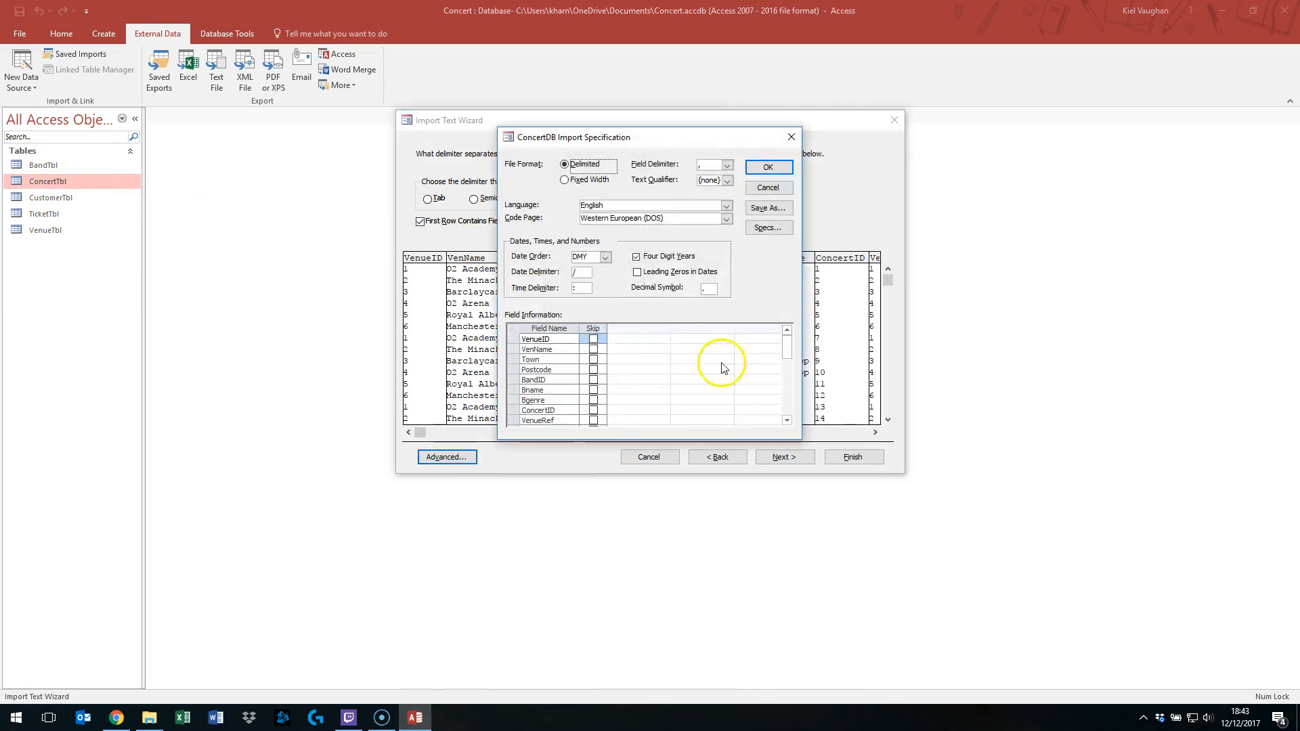
pyautogui.click(593, 339)
pyautogui.click(593, 349)
pyautogui.click(593, 359)
pyautogui.click(593, 369)
pyautogui.click(593, 379)
pyautogui.click(593, 390)
pyautogui.click(593, 399)
pyautogui.scroll(-2, 572, 392)
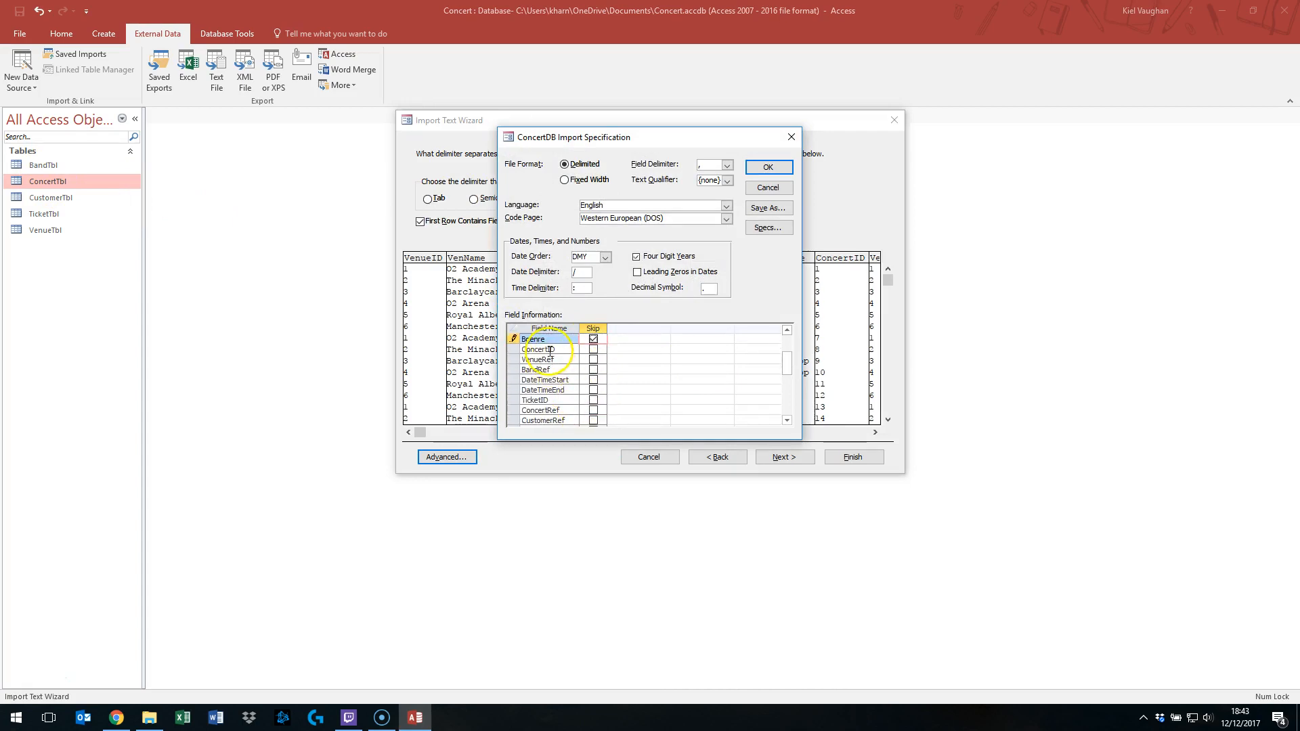
pyautogui.click(593, 399)
pyautogui.scroll(-1, 572, 400)
pyautogui.click(591, 381)
pyautogui.click(594, 391)
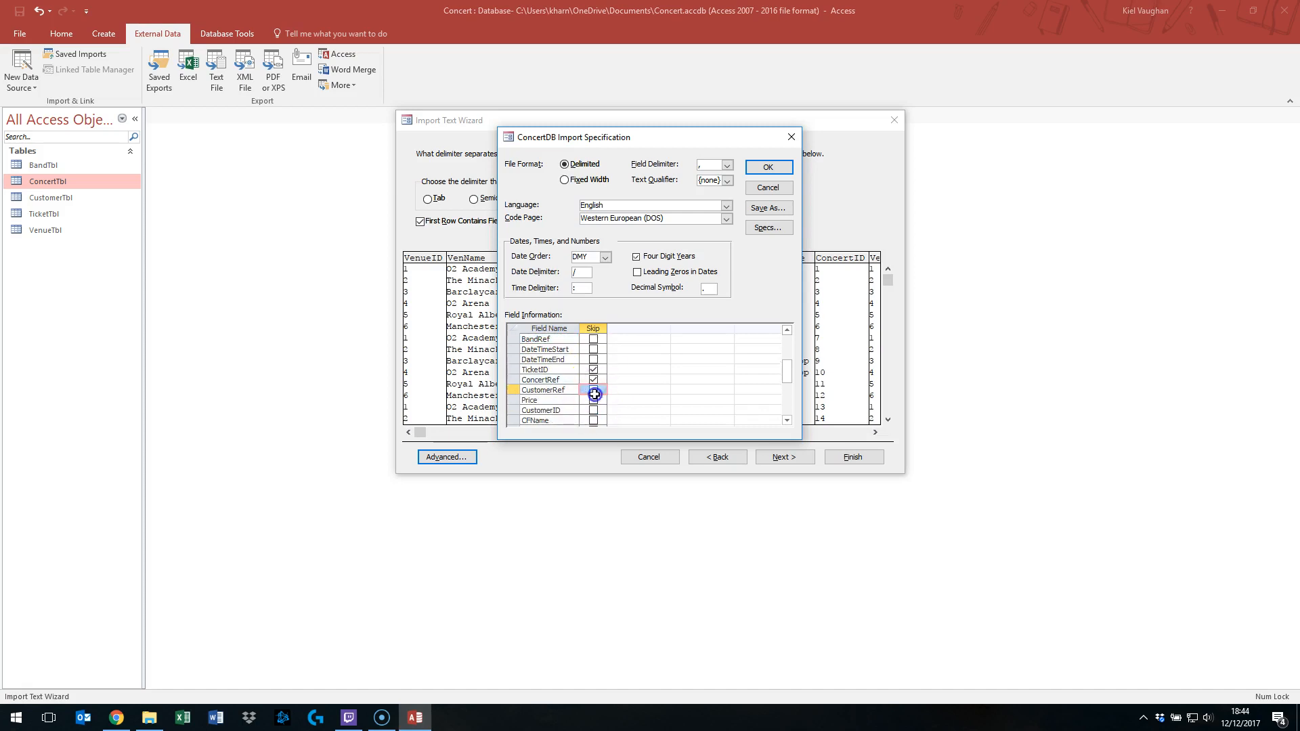
pyautogui.click(593, 400)
pyautogui.click(594, 410)
pyautogui.scroll(-1, 593, 404)
pyautogui.click(593, 391)
pyautogui.click(593, 400)
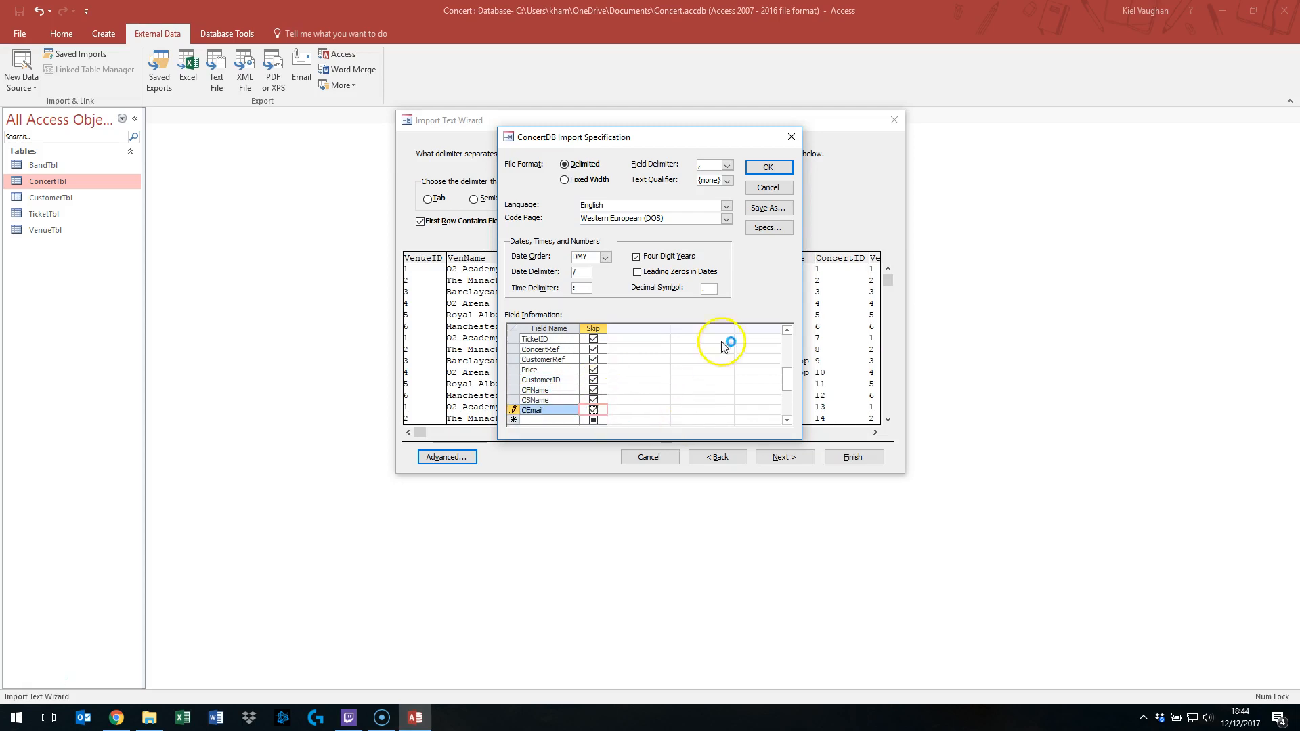
pyautogui.click(765, 167)
# - Finish appending the data to ConcertTbl and open ConcertTbl
pyautogui.click(782, 455)
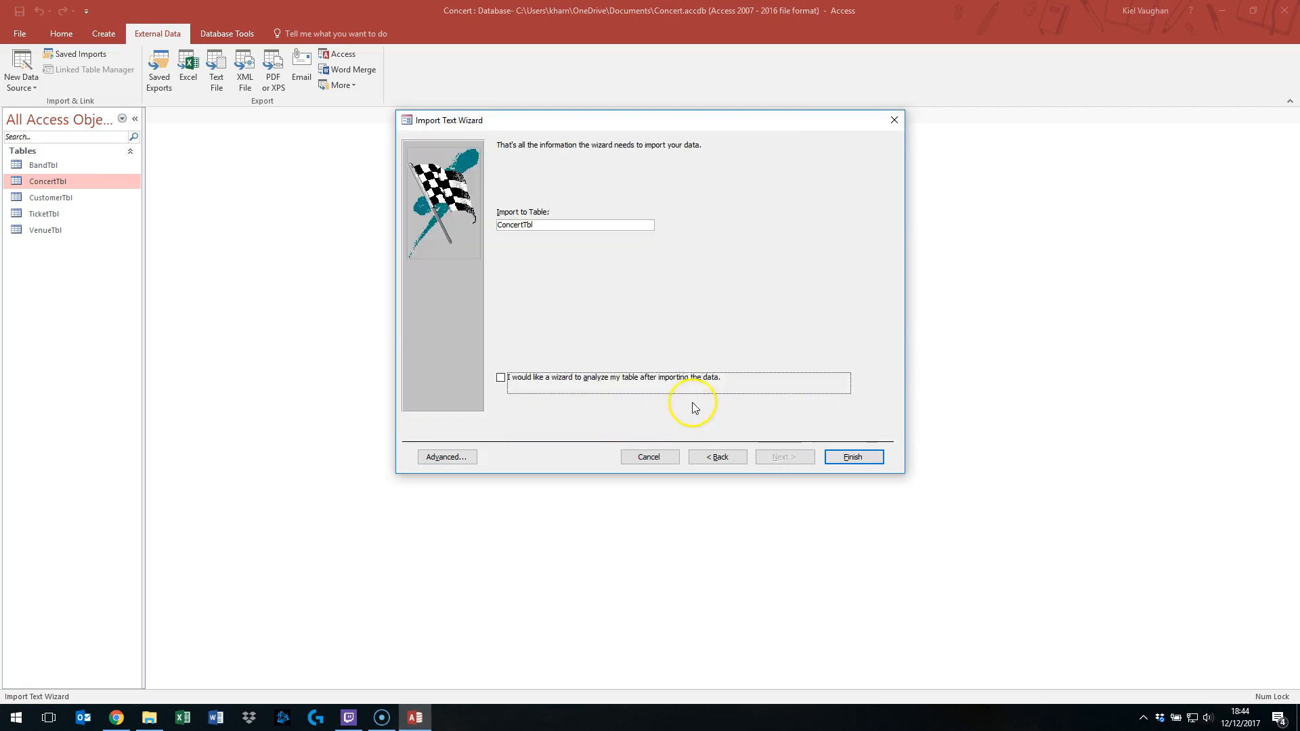
pyautogui.click(854, 457)
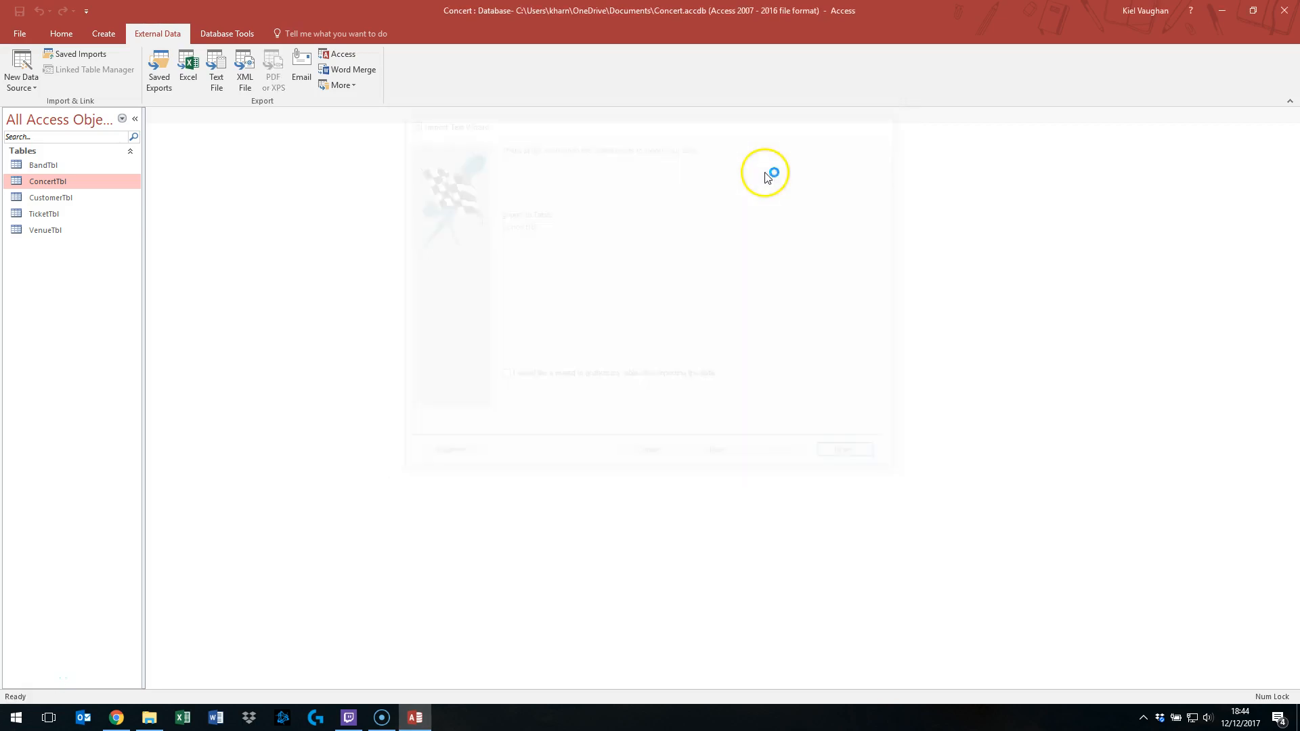
pyautogui.click(869, 530)
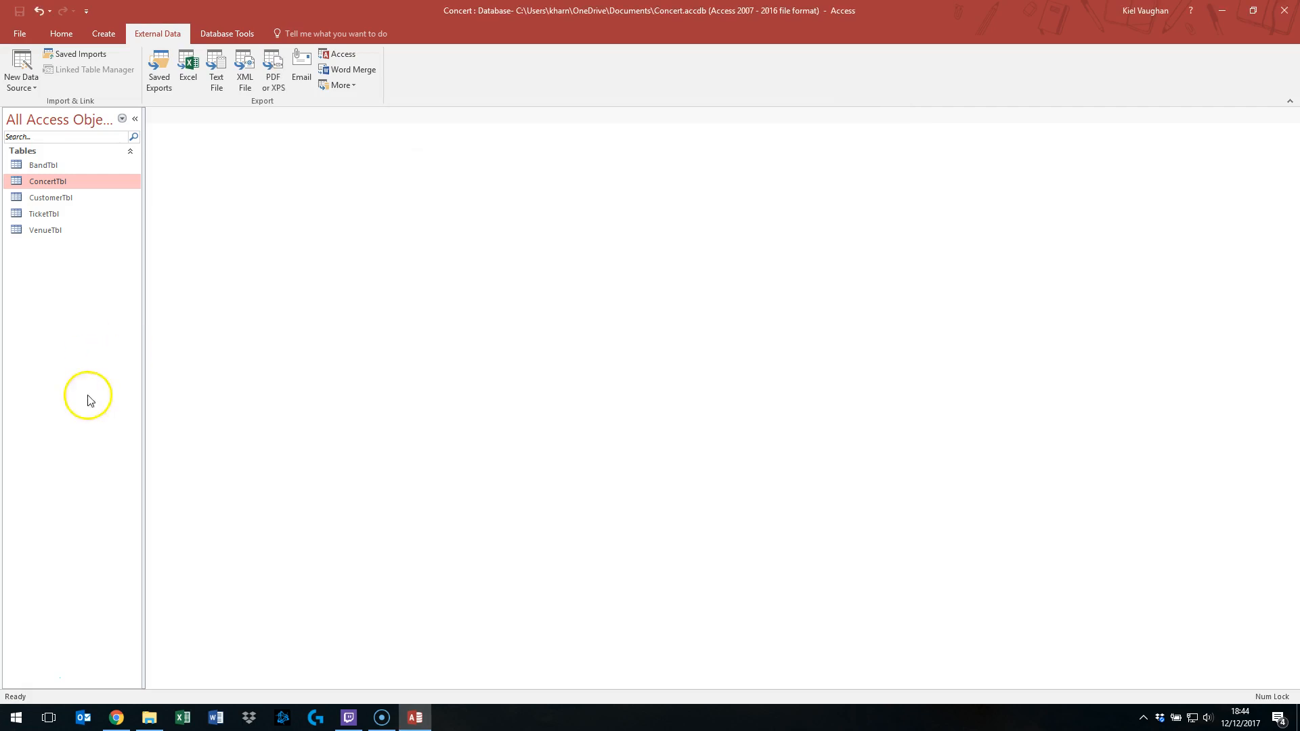
pyautogui.doubleClick(50, 189)
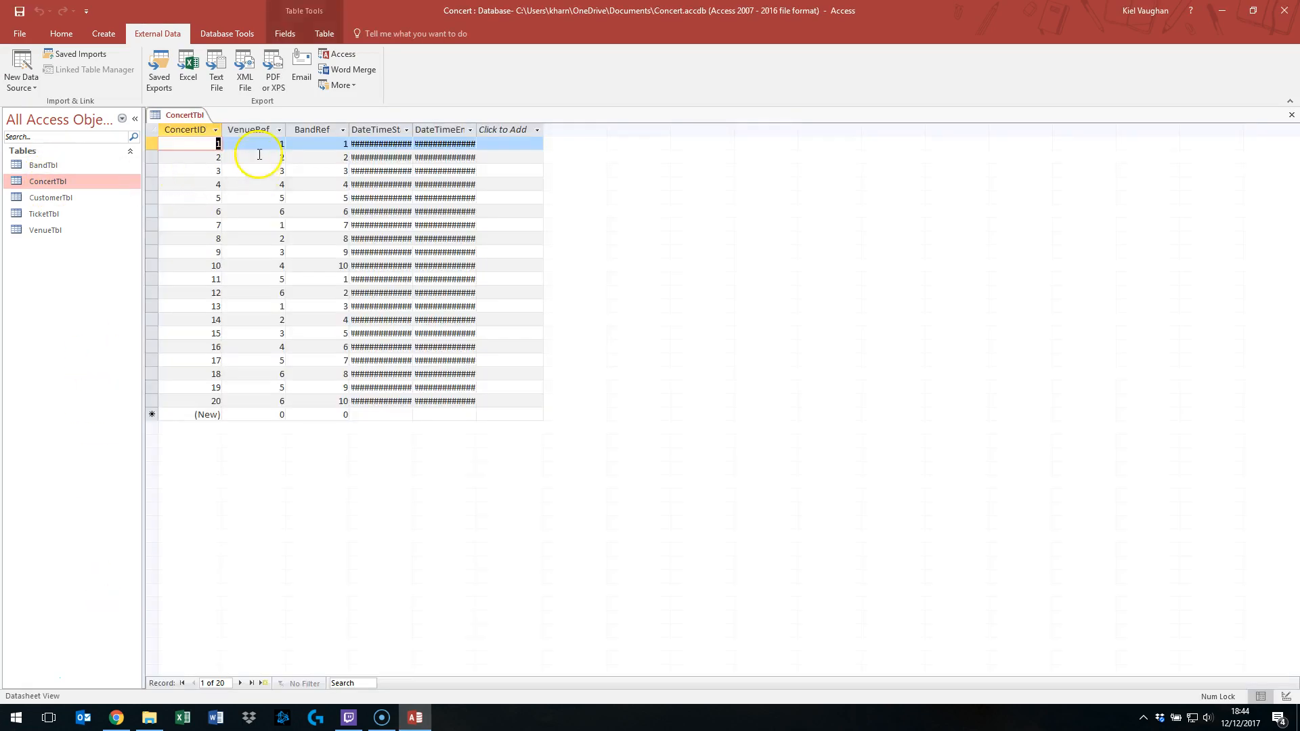
# - Autofit the widths of the DateTimeStart and DateTimeEnd columns so the dates show fully
pyautogui.moveTo(391, 125); pyautogui.dragTo(442, 129)
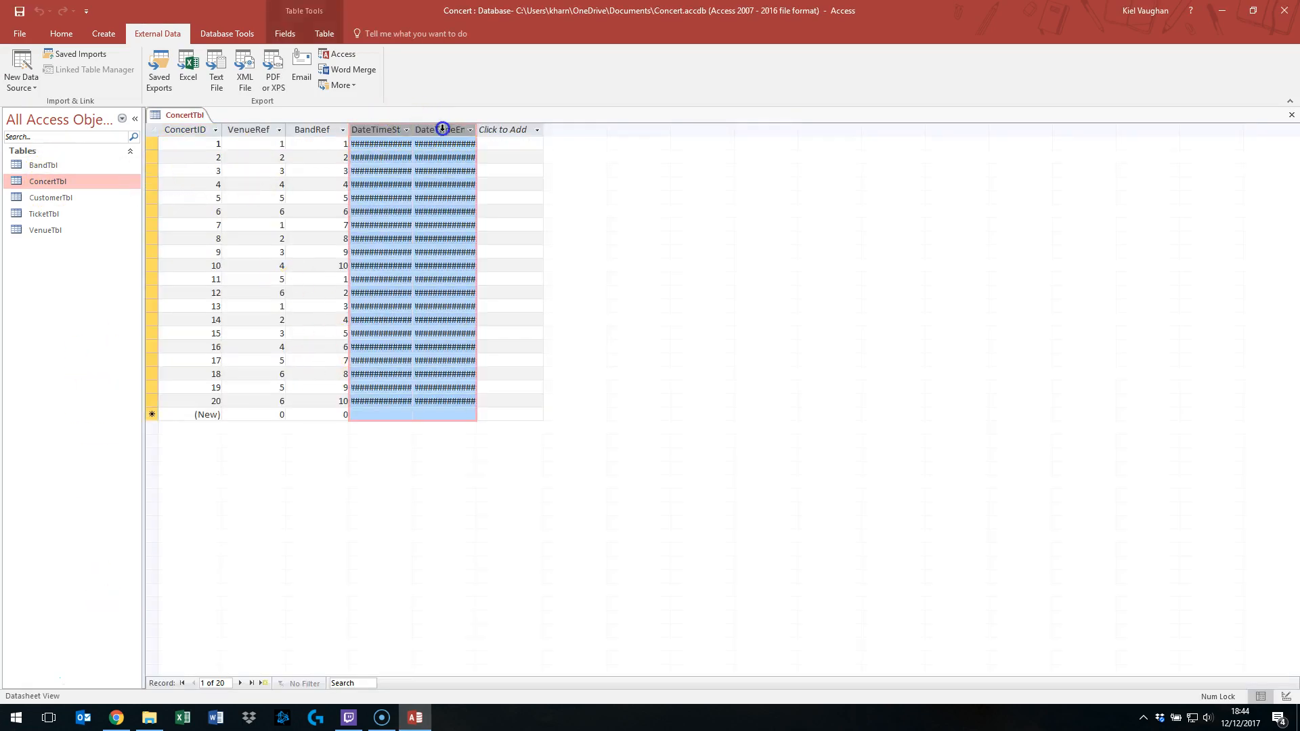
pyautogui.doubleClick(413, 129)
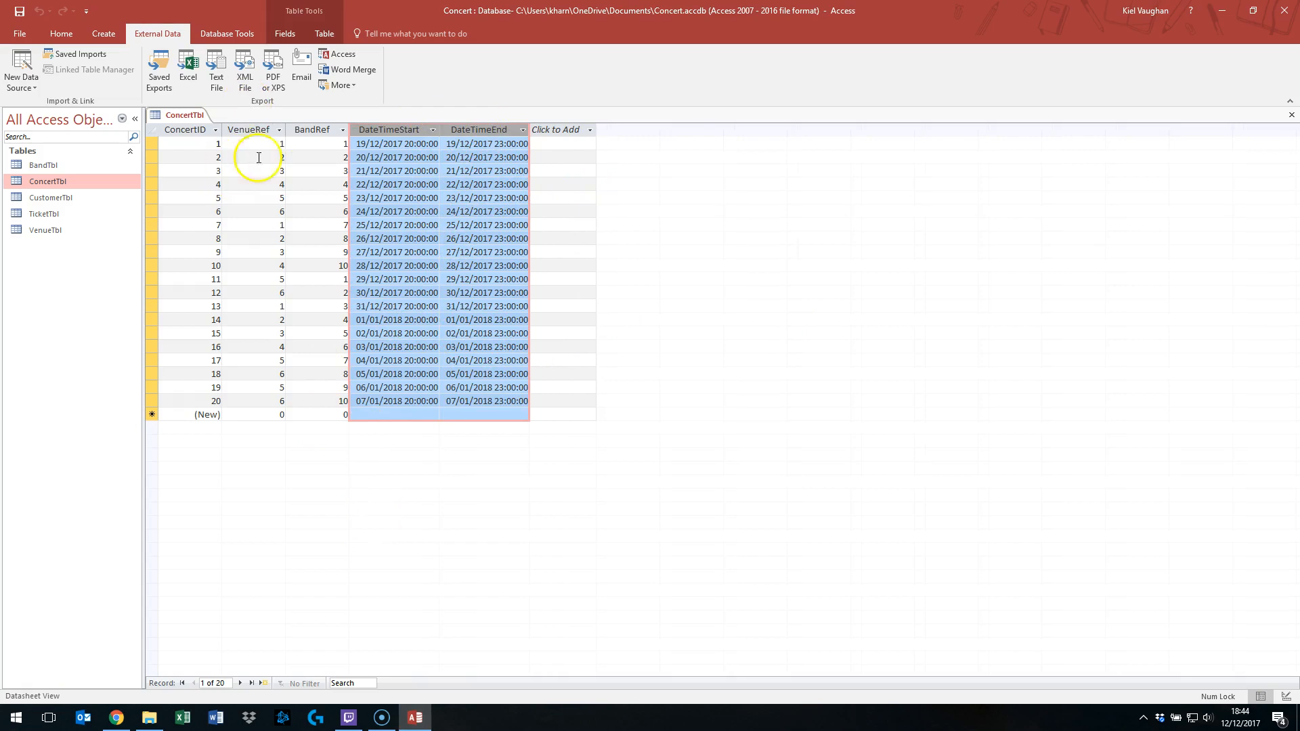
# - Select and inspect the ConcertID, VenueRef and BandRef columns of the imported records
pyautogui.click(316, 130)
pyautogui.moveTo(182, 145); pyautogui.dragTo(203, 396)
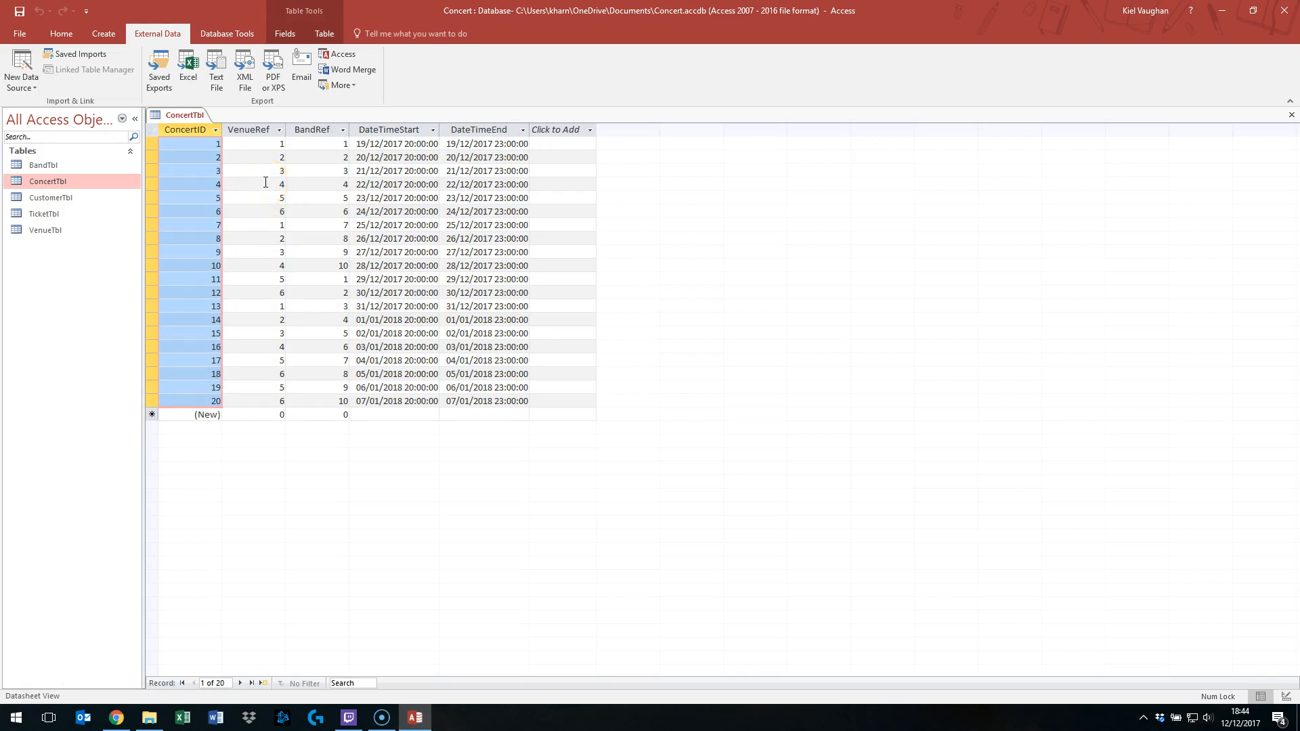
pyautogui.click(269, 146)
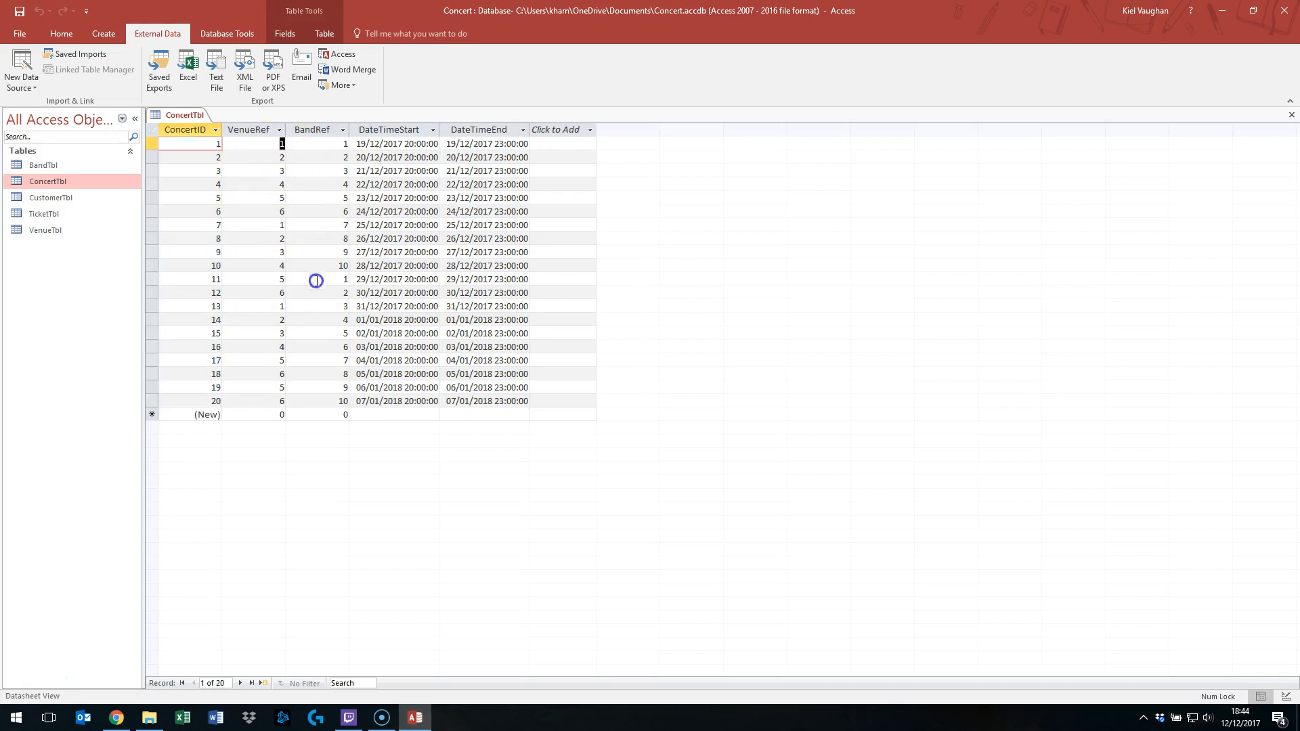
pyautogui.click(270, 225)
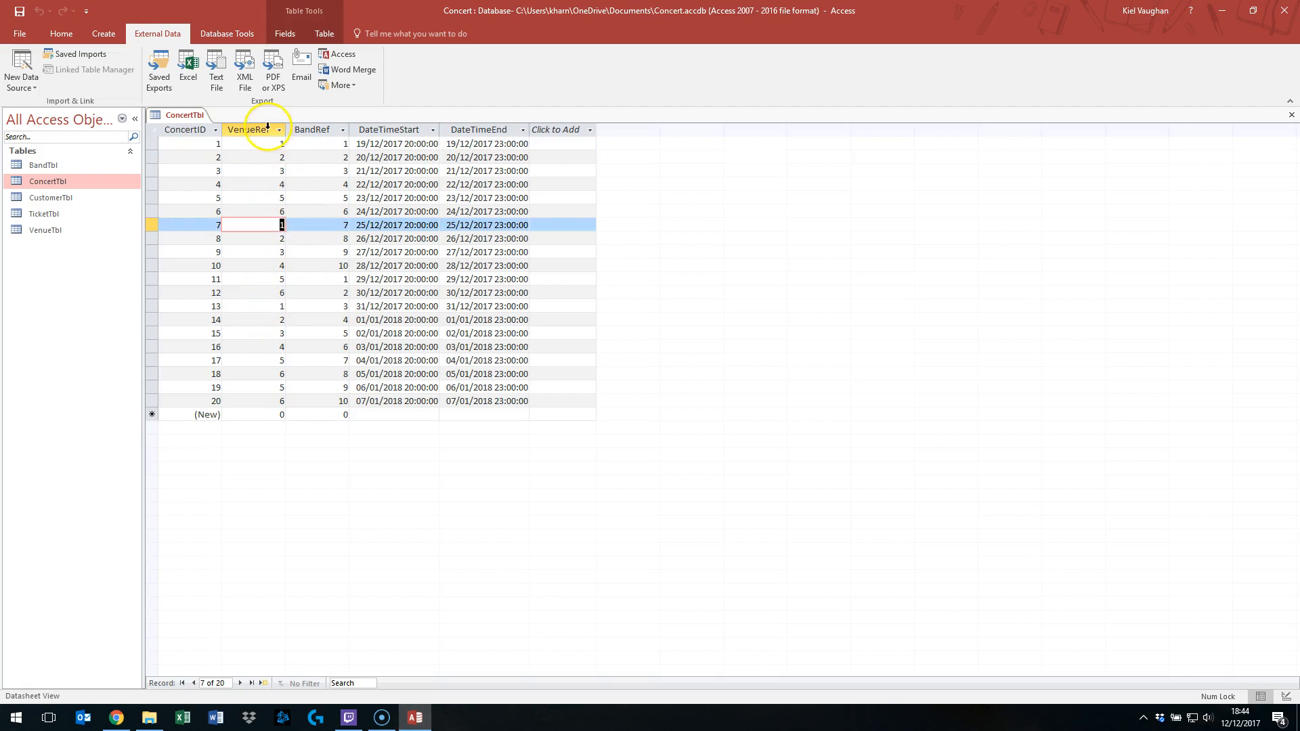
pyautogui.click(267, 129)
pyautogui.click(321, 129)
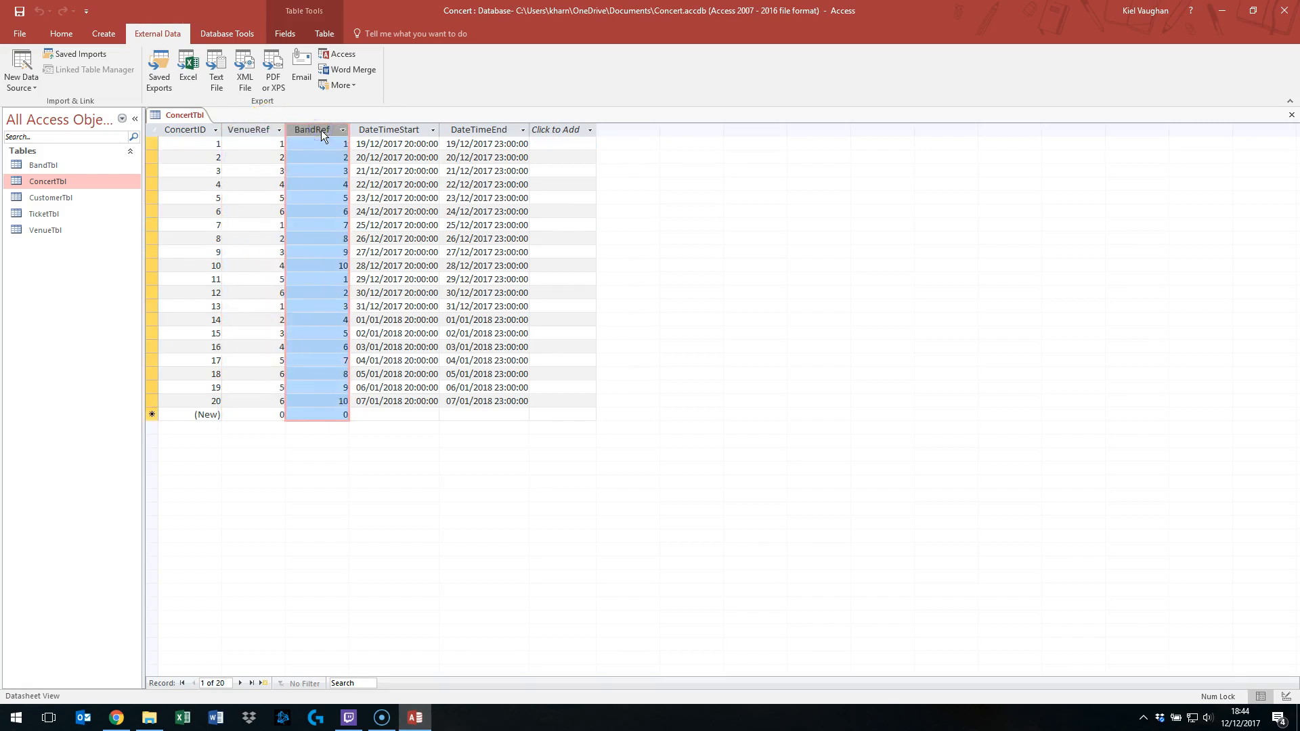
# - Close ConcertTbl, saving the changes to its layout
pyautogui.click(190, 128)
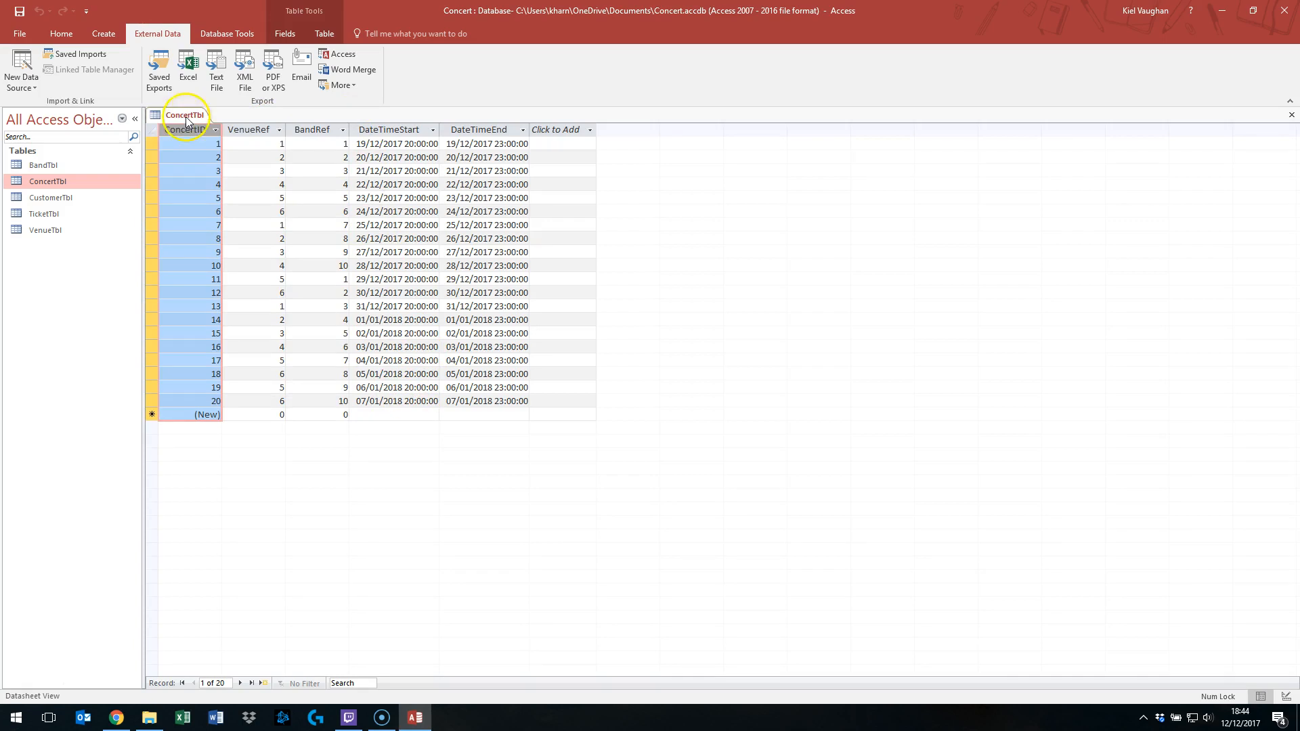
pyautogui.rightClick(187, 117)
pyautogui.click(222, 143)
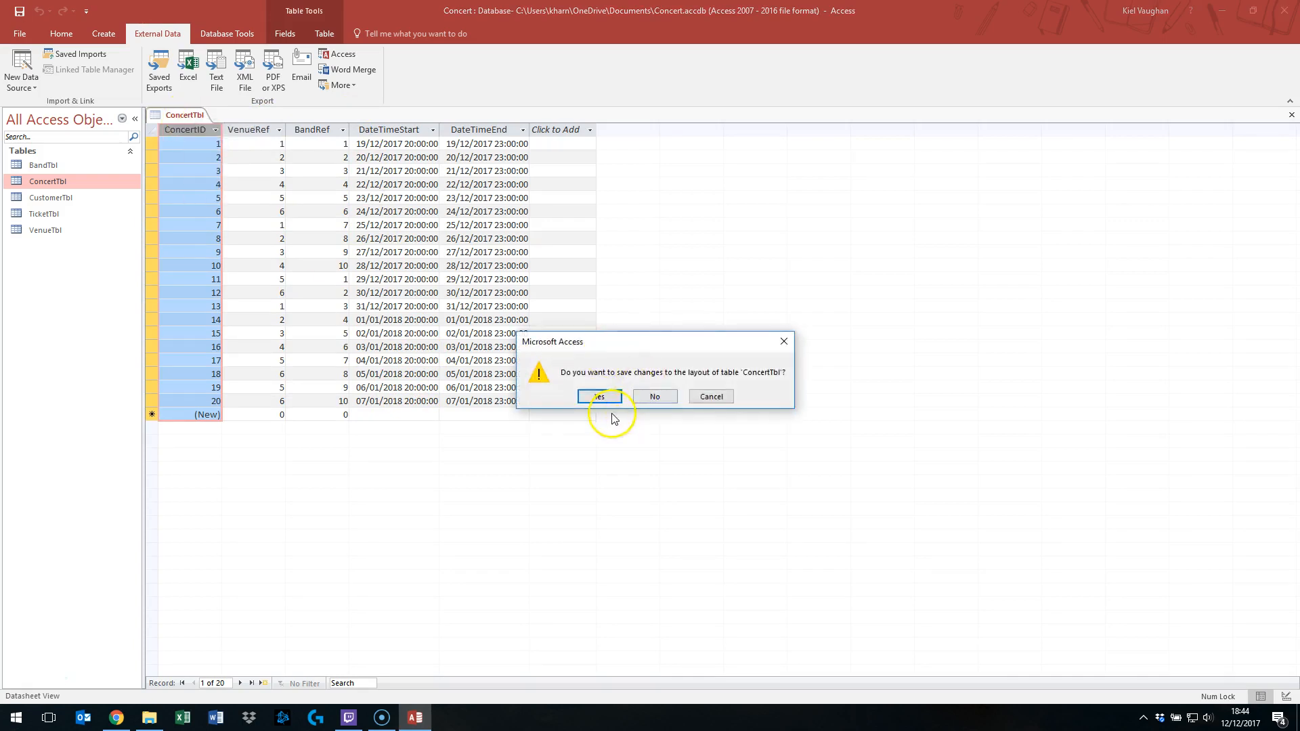
pyautogui.click(600, 400)
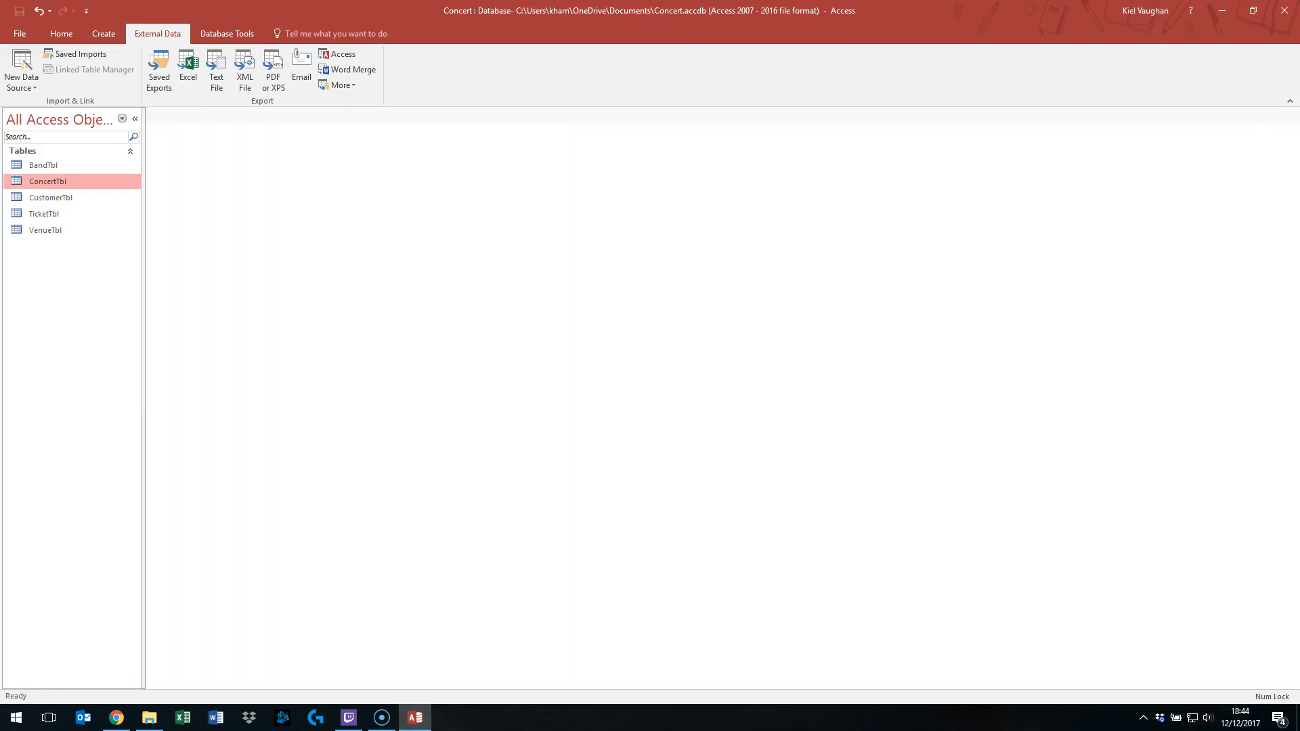
# - Start a text-file import of ConcertDB.csv from Downloads, appending a copy of the records to CustomerTbl
pyautogui.rightClick(56, 198)
pyautogui.moveTo(124, 247)
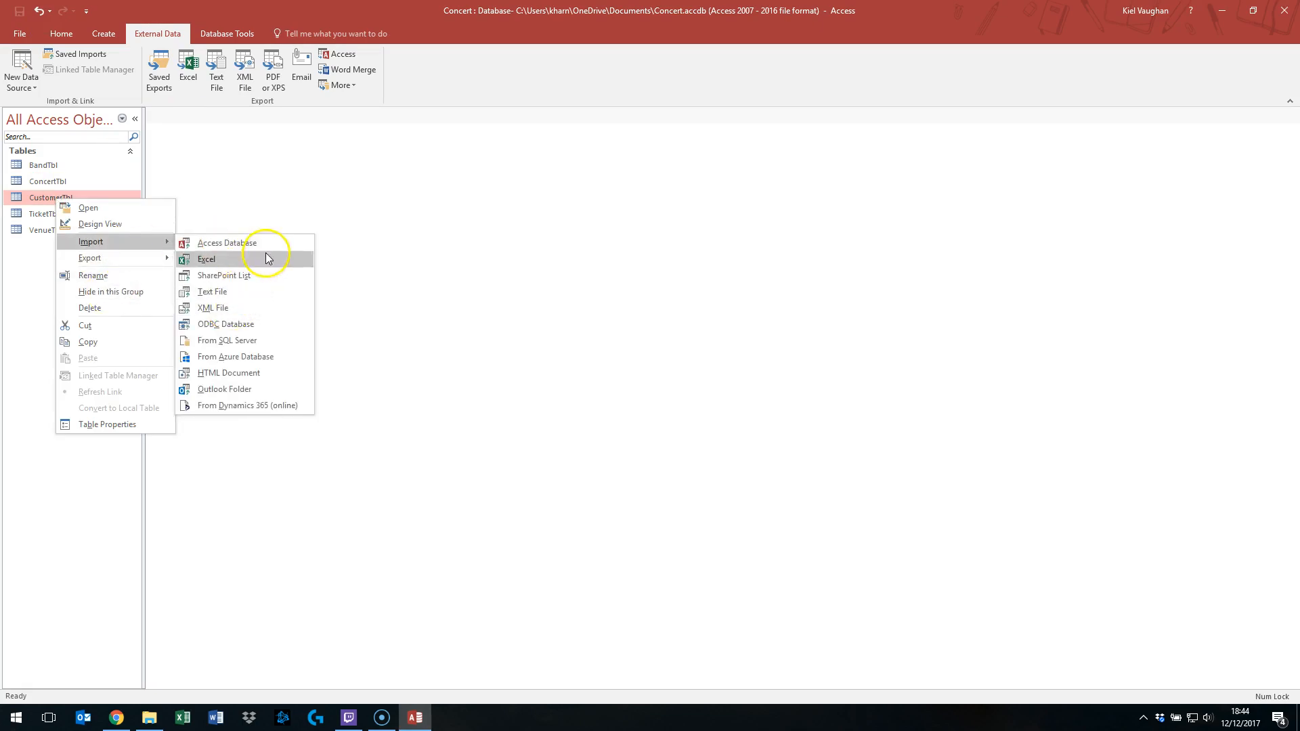
pyautogui.click(273, 298)
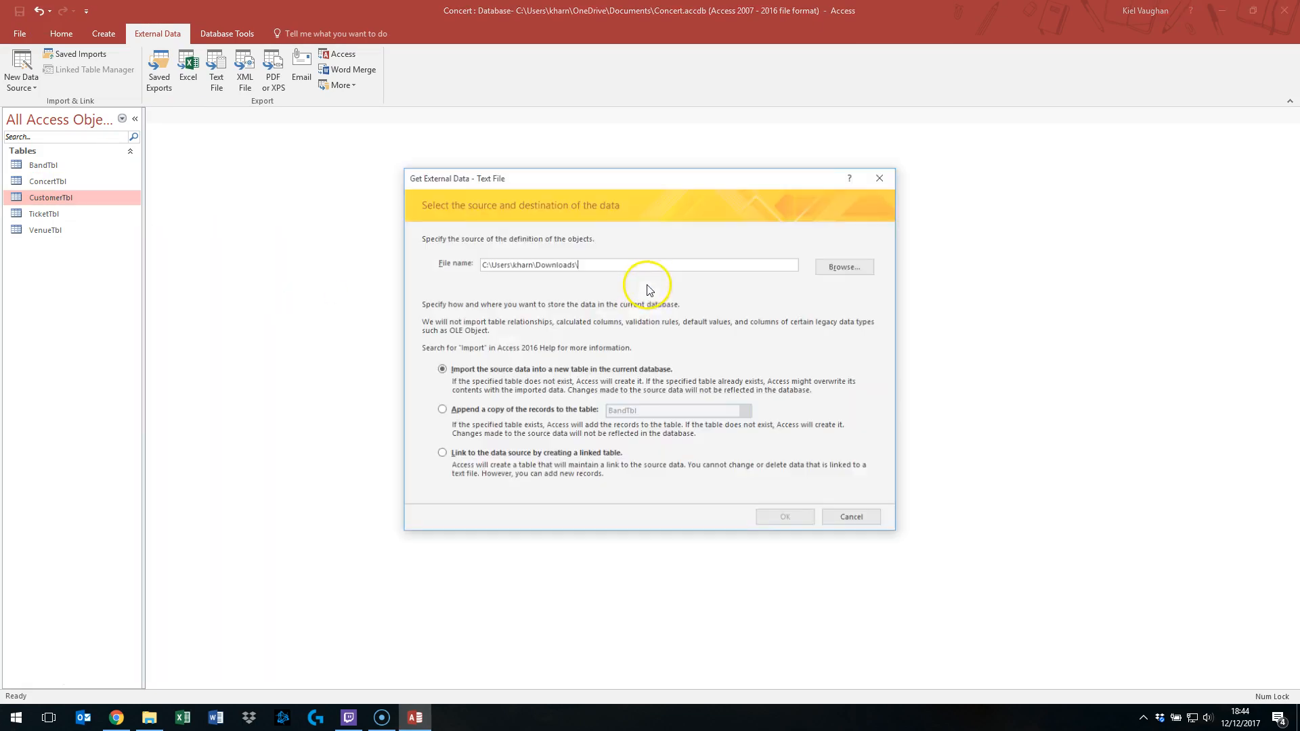
pyautogui.click(865, 269)
pyautogui.click(640, 281)
pyautogui.click(921, 533)
pyautogui.click(440, 410)
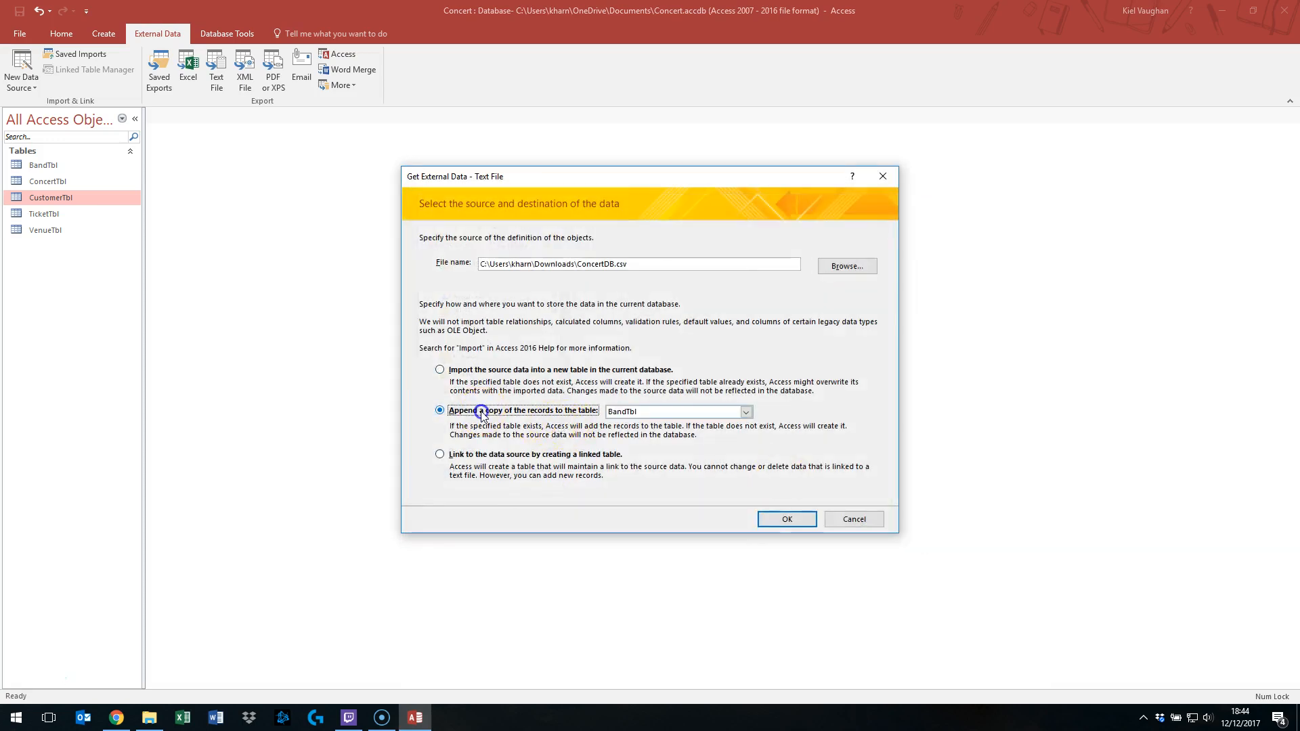
pyautogui.click(745, 411)
pyautogui.click(719, 442)
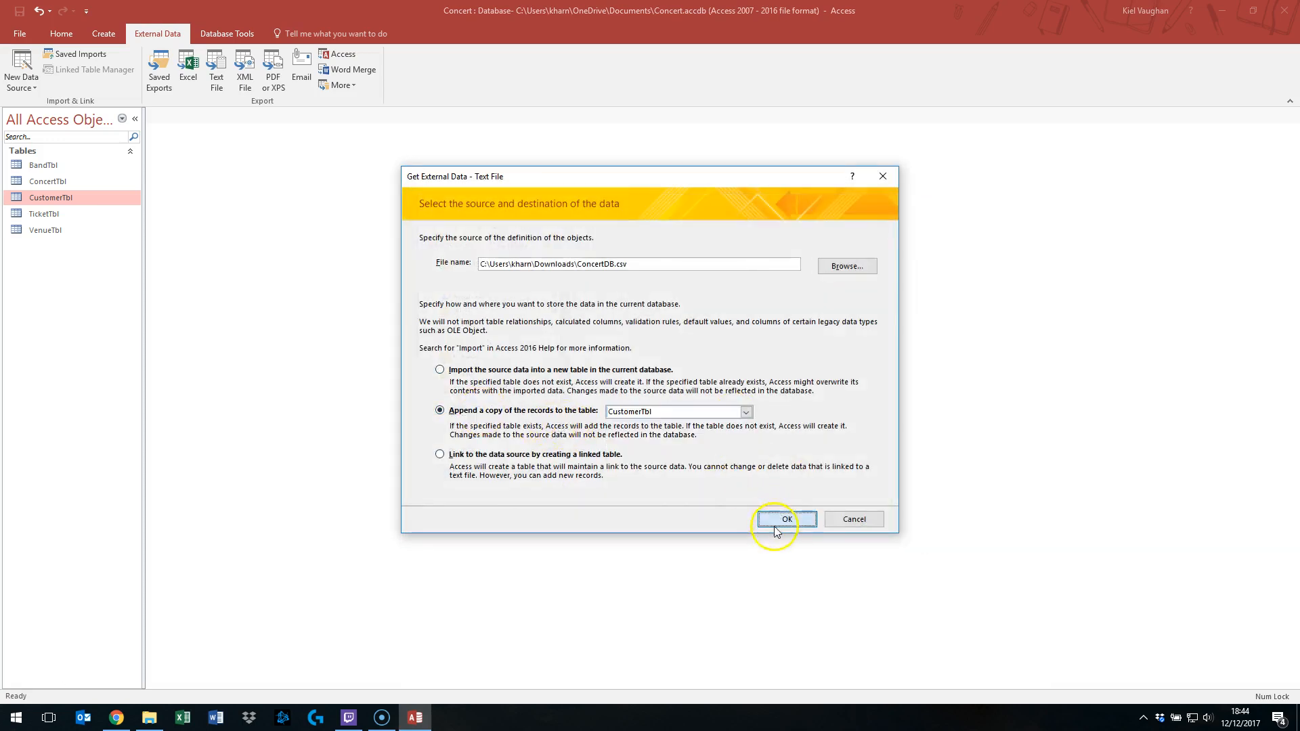
pyautogui.click(784, 518)
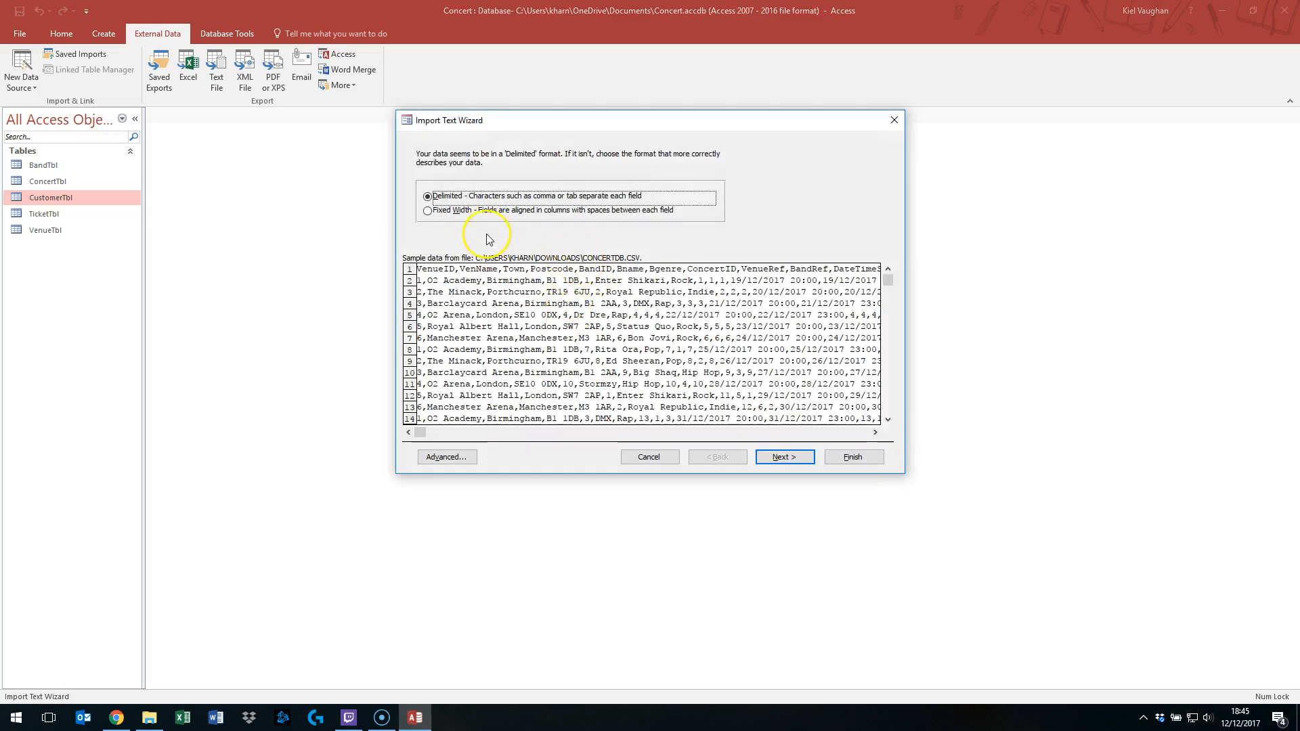
# - Use the first row as field names and, in the advanced specification, skip every field except CustomerID, CFName, CSName and CEmail
pyautogui.click(785, 458)
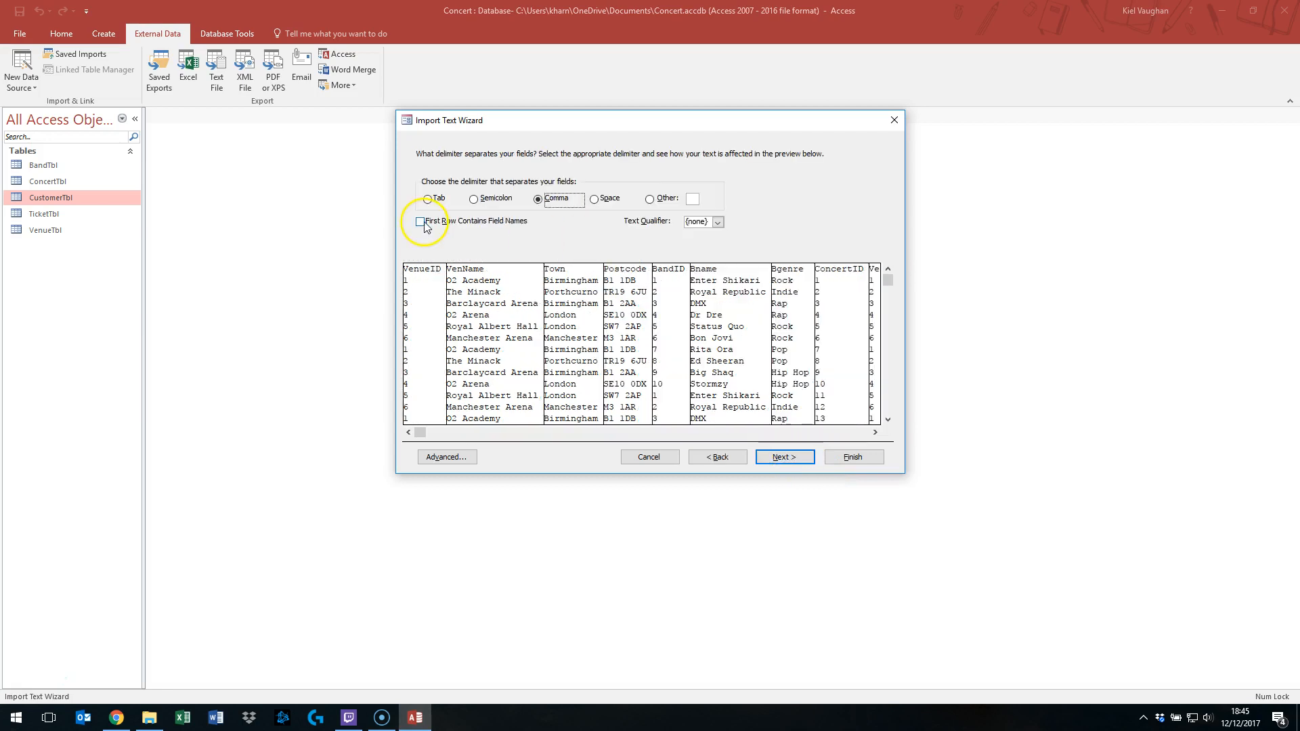
pyautogui.click(423, 223)
pyautogui.click(423, 458)
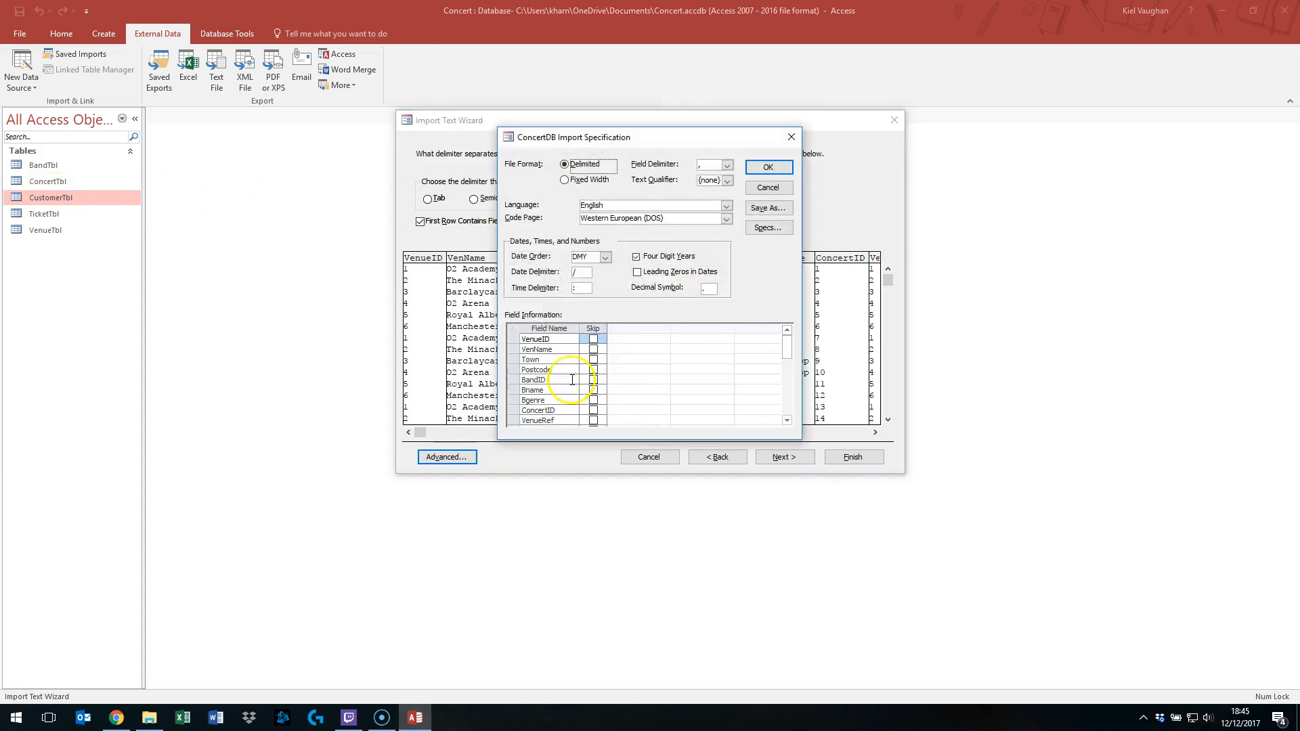
pyautogui.click(592, 340)
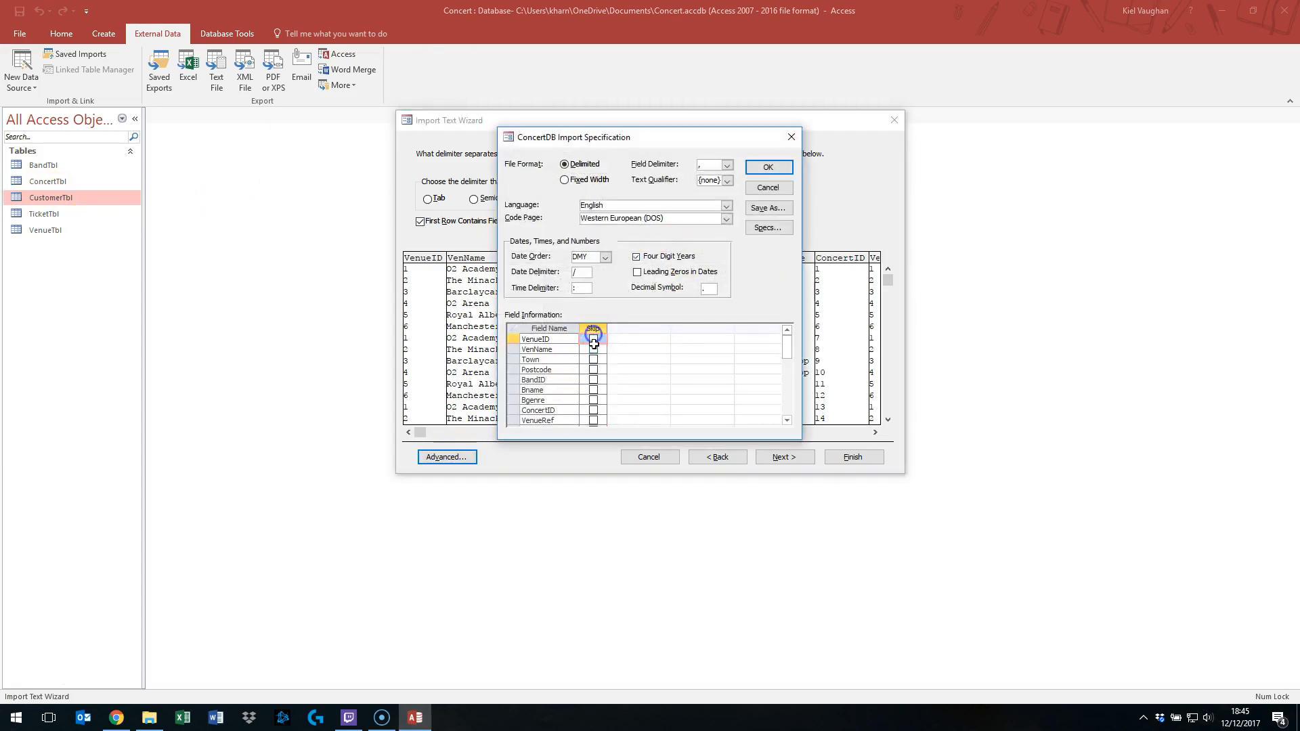
pyautogui.click(593, 339)
pyautogui.click(593, 350)
pyautogui.click(593, 359)
pyautogui.click(593, 370)
pyautogui.click(593, 380)
pyautogui.click(593, 390)
pyautogui.click(593, 400)
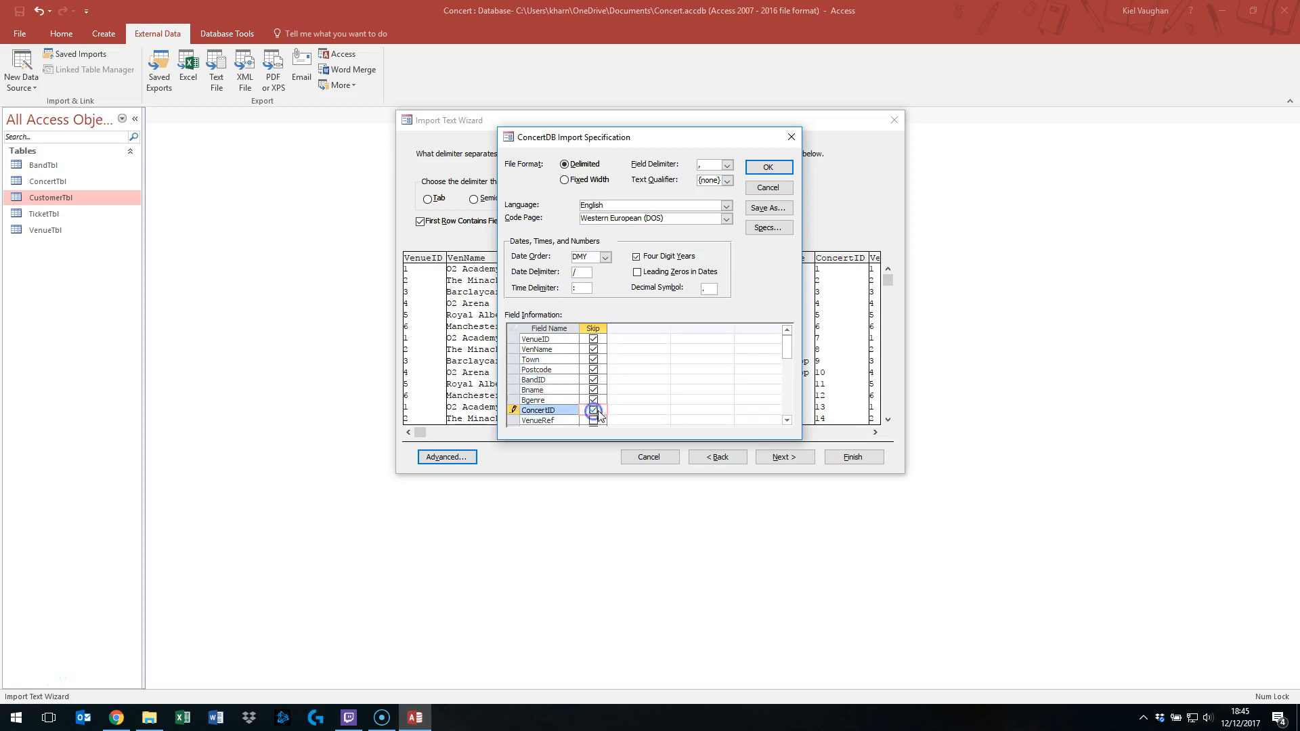
pyautogui.click(593, 410)
pyautogui.scroll(-2, 618, 406)
pyautogui.click(593, 360)
pyautogui.click(593, 370)
pyautogui.click(593, 380)
pyautogui.click(593, 390)
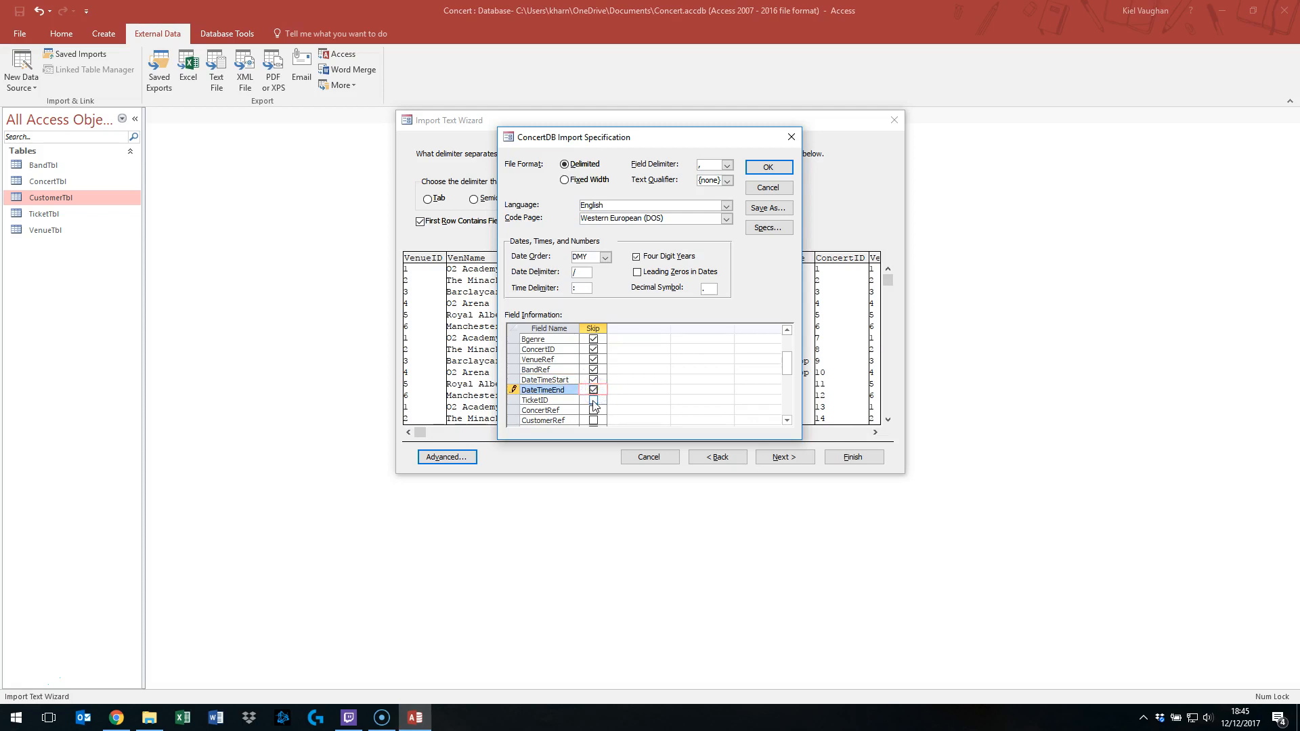
pyautogui.click(593, 400)
pyautogui.scroll(-1, 595, 396)
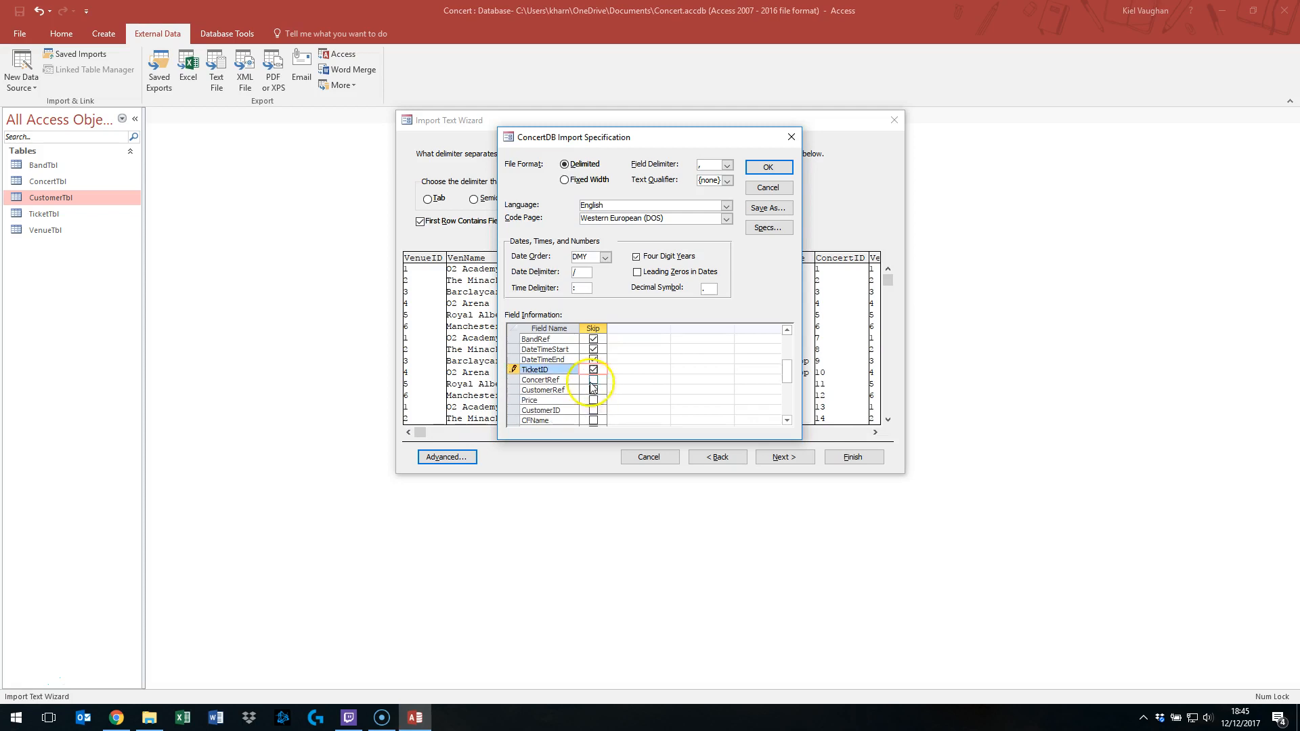
pyautogui.click(593, 380)
pyautogui.click(593, 390)
pyautogui.scroll(-2, 593, 401)
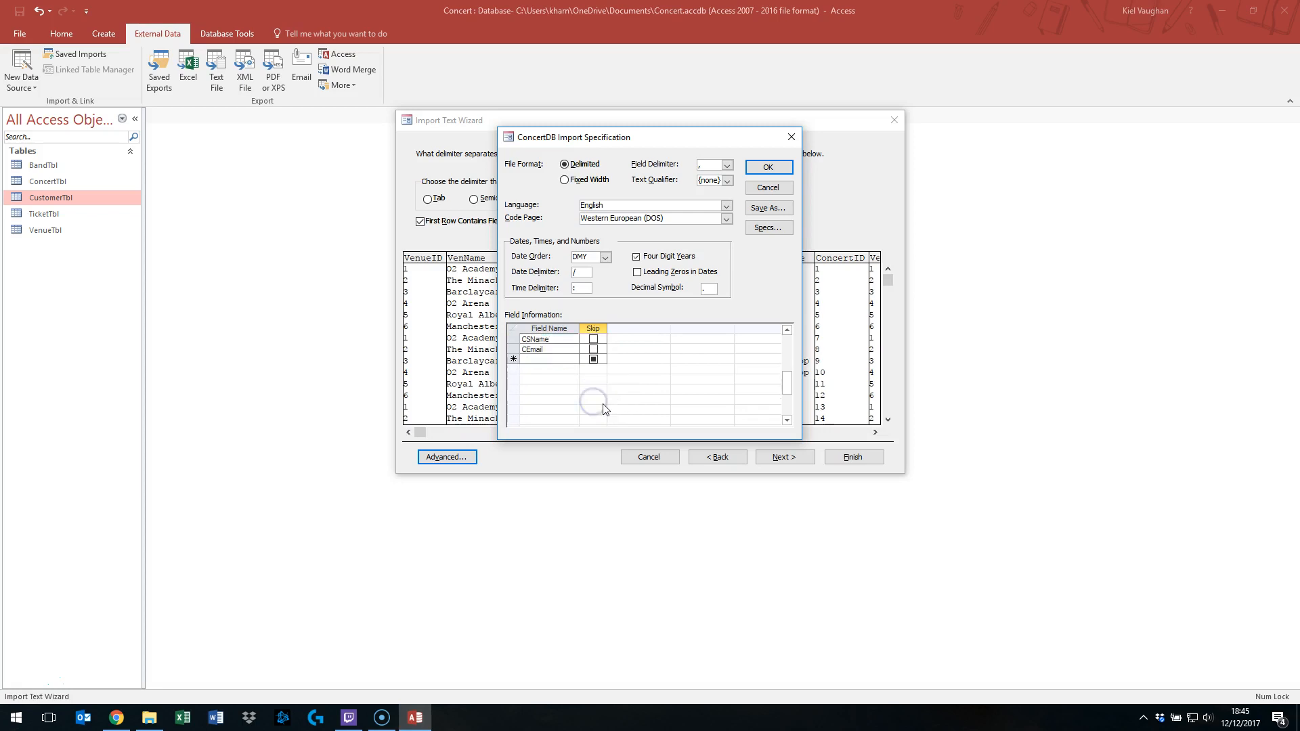
pyautogui.click(765, 167)
# - Finish appending the data to CustomerTbl and open CustomerTbl
pyautogui.click(784, 457)
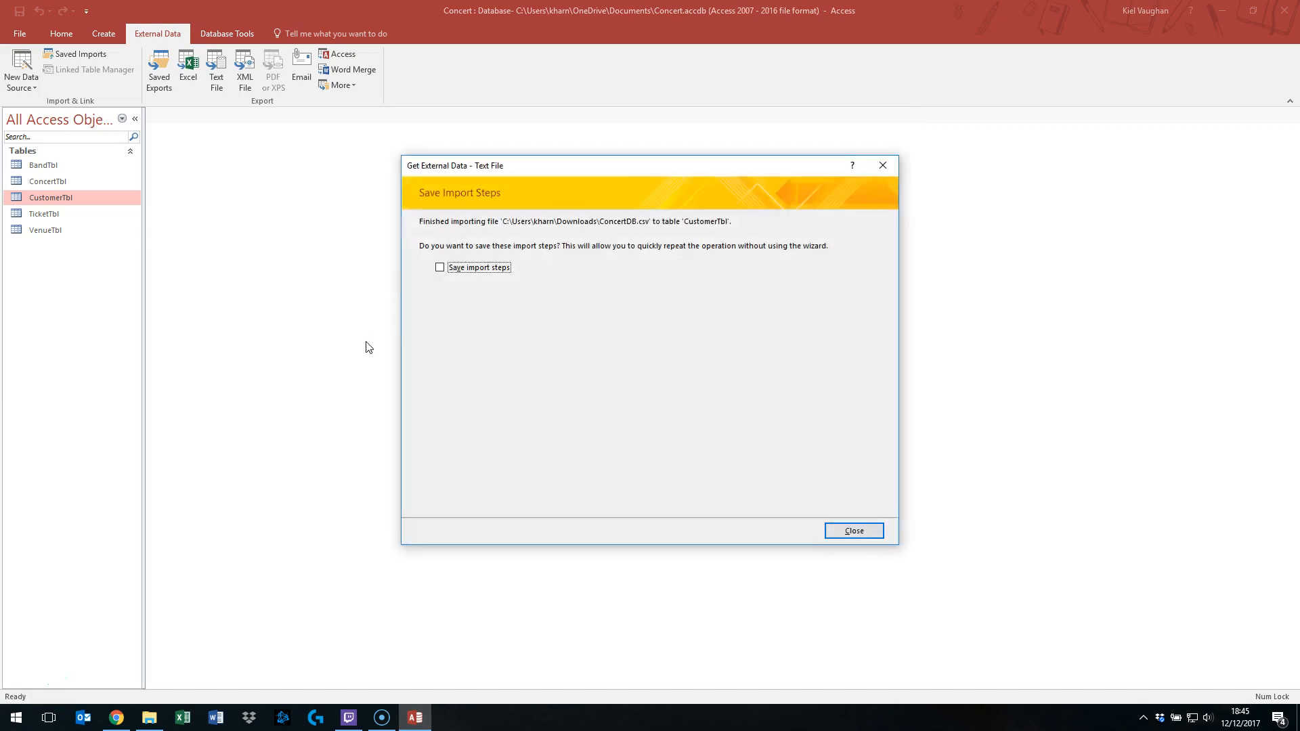
pyautogui.click(866, 530)
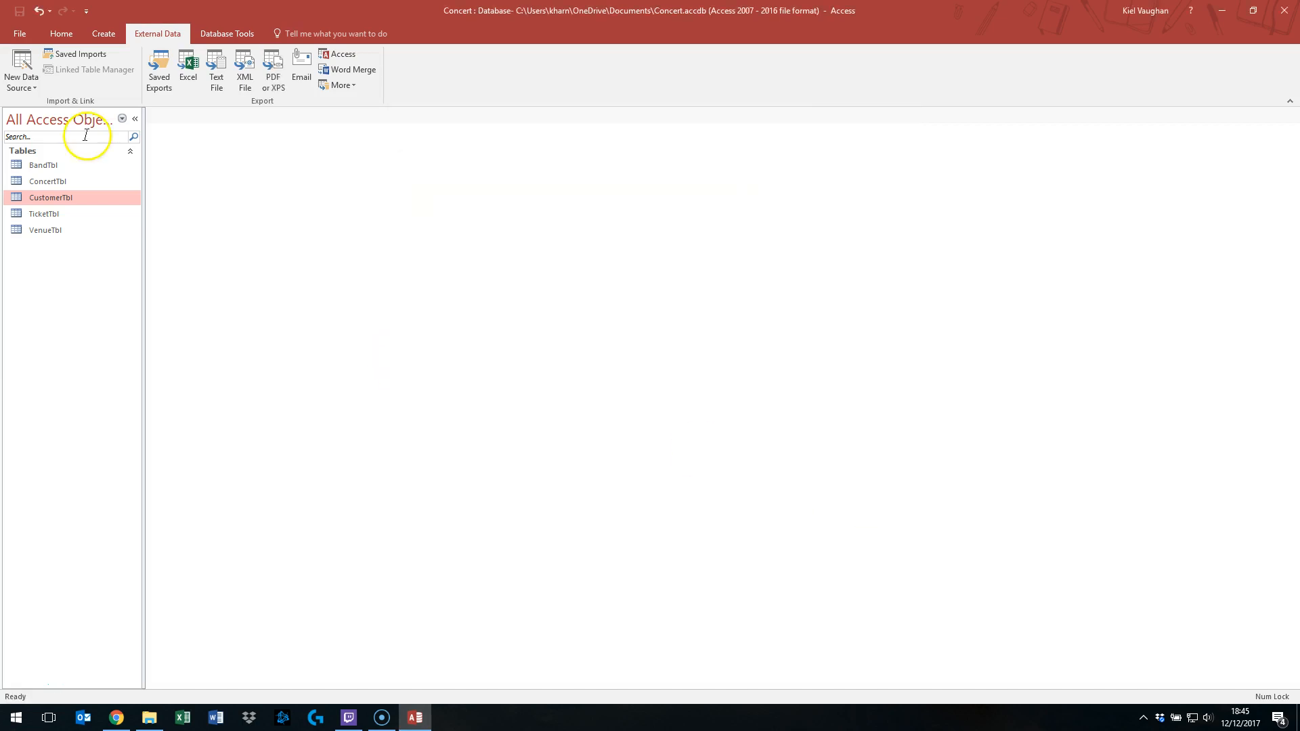
pyautogui.doubleClick(58, 197)
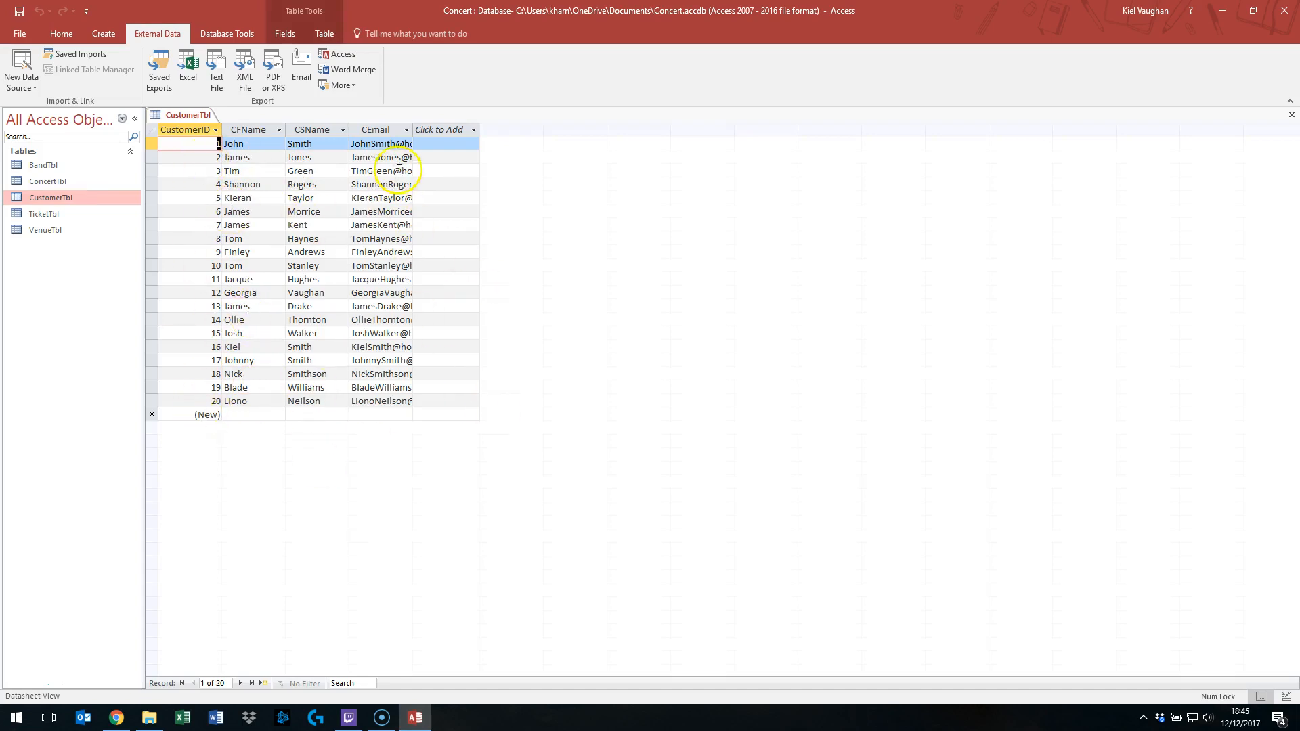
# - Autofit the CEmail column width and close CustomerTbl, saving its layout
pyautogui.doubleClick(411, 131)
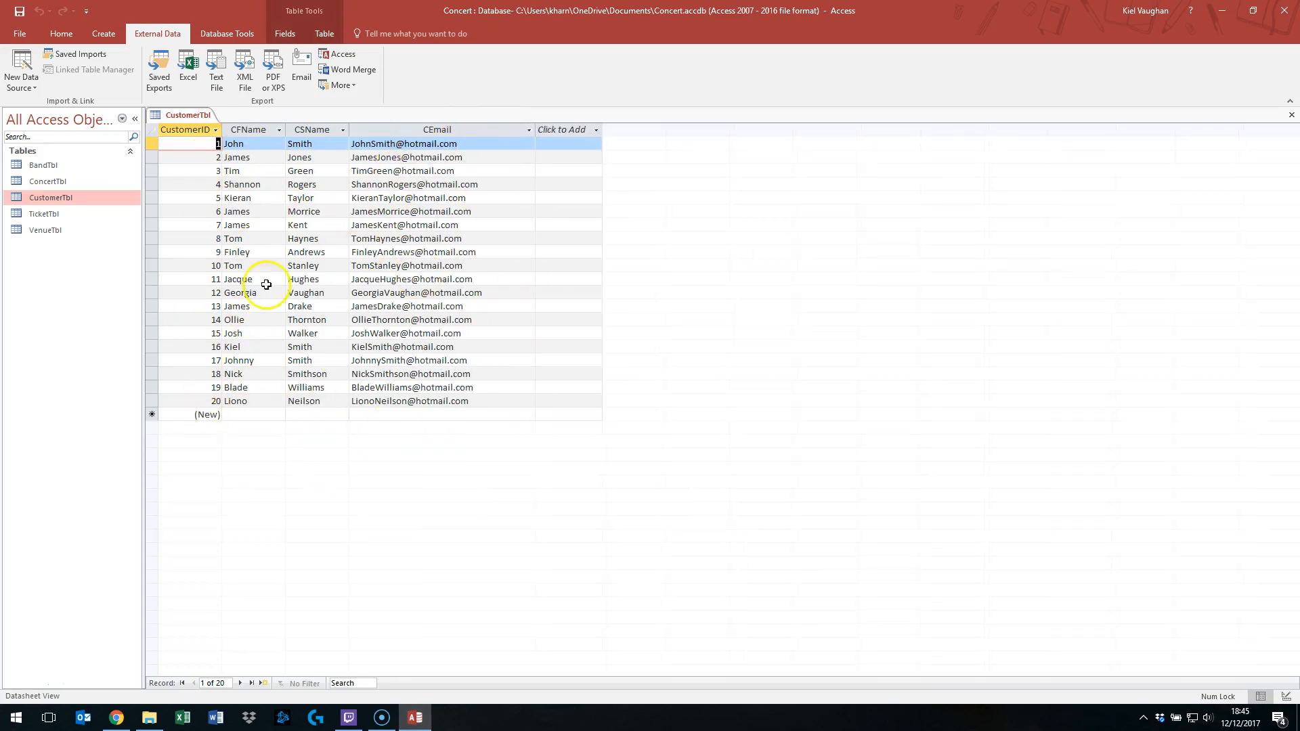
pyautogui.rightClick(180, 115)
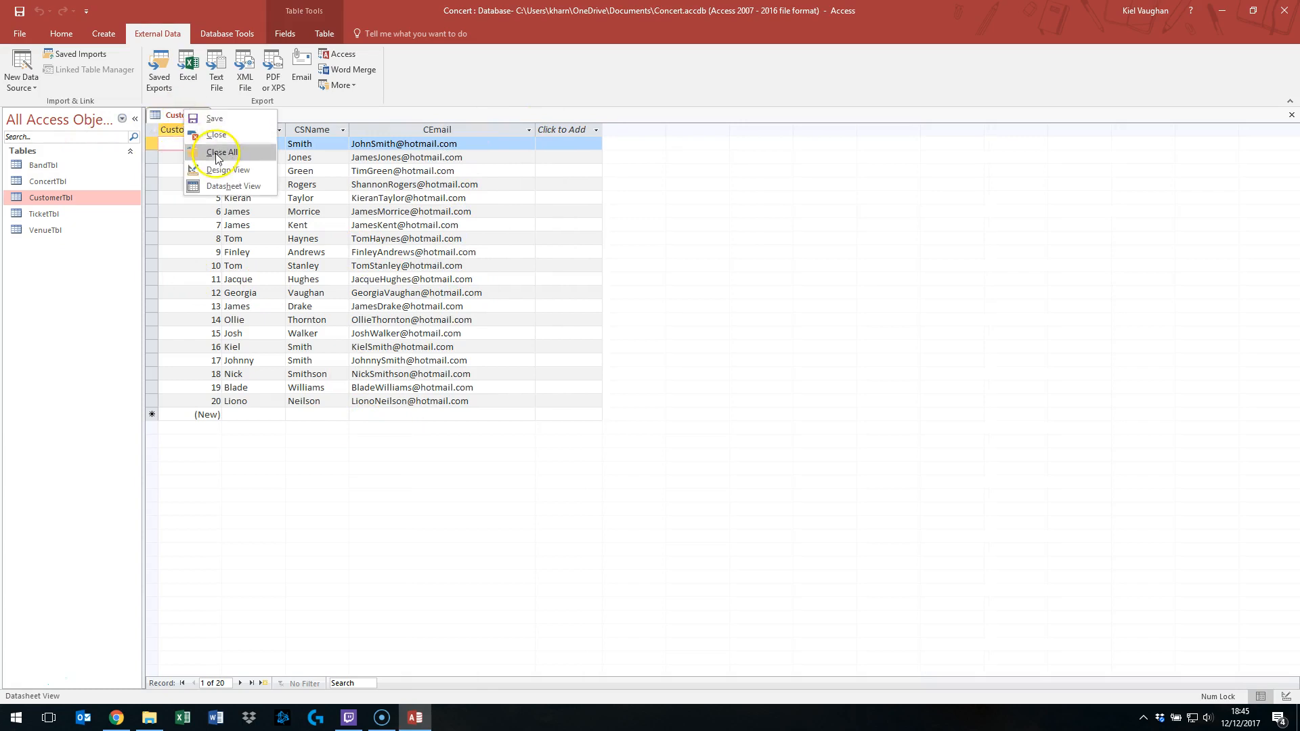
pyautogui.click(207, 131)
pyautogui.click(599, 396)
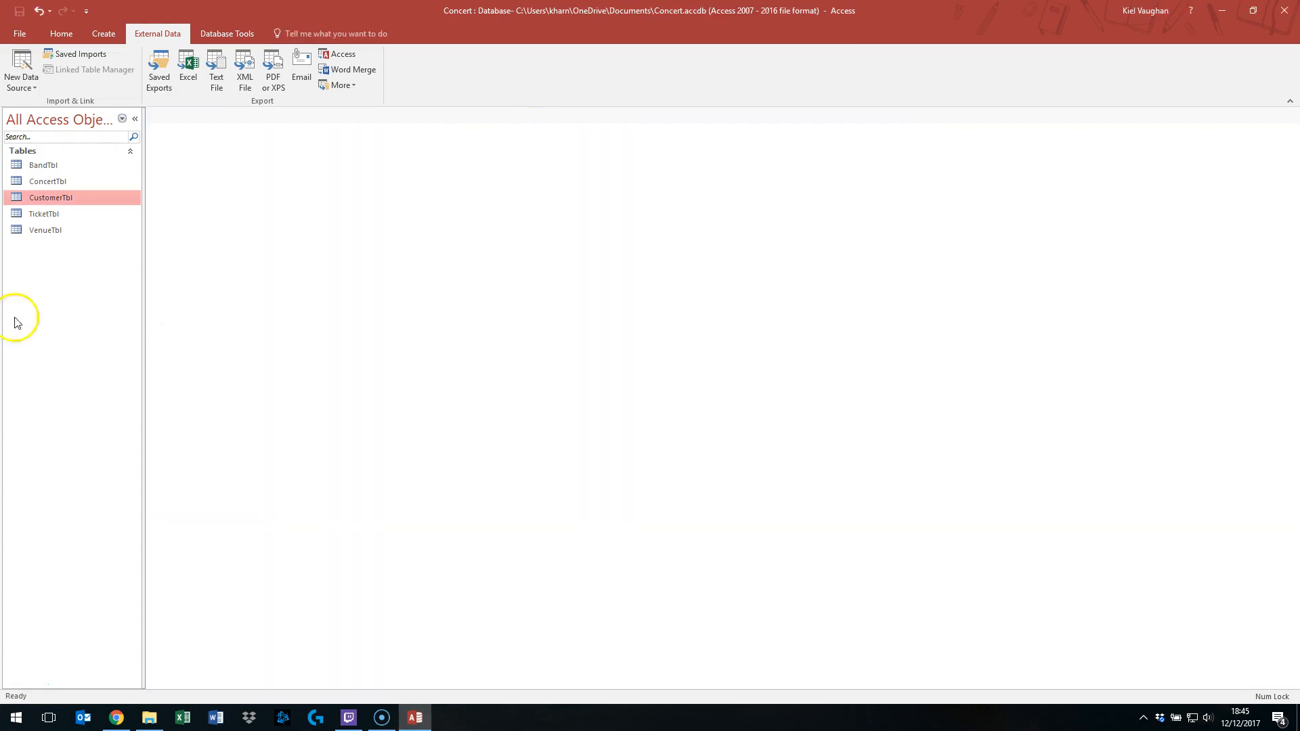
pyautogui.click(42, 215)
pyautogui.rightClick(42, 214)
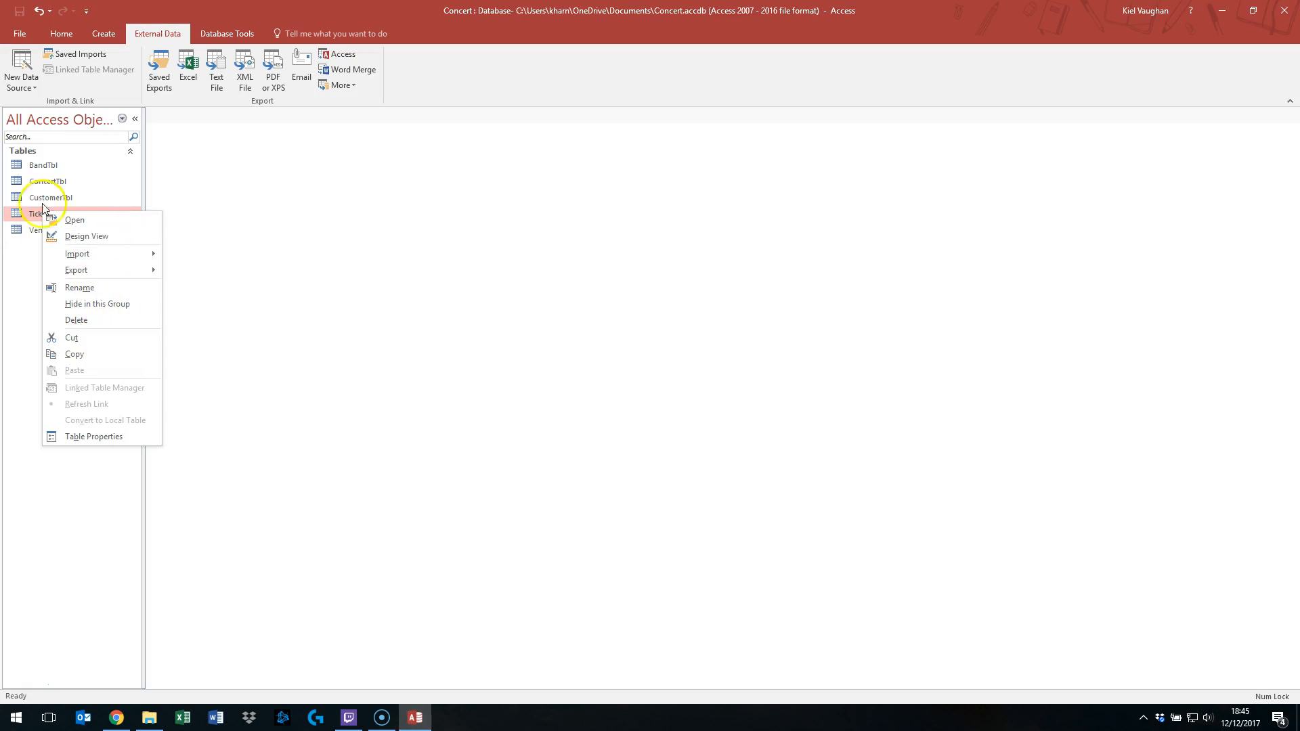
pyautogui.click(25, 279)
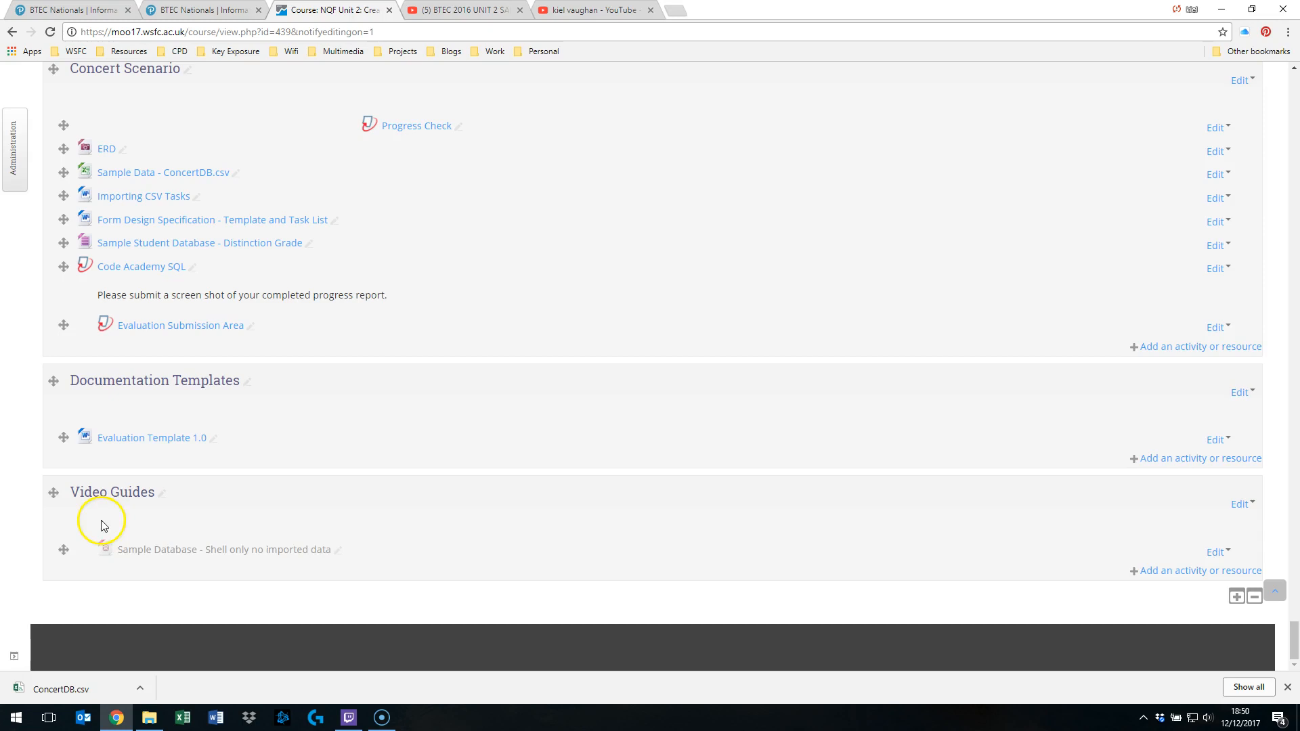
# - Switch to the Chrome course page and open the downloaded ConcertDB.csv file
pyautogui.click(281, 554)
pyautogui.click(242, 503)
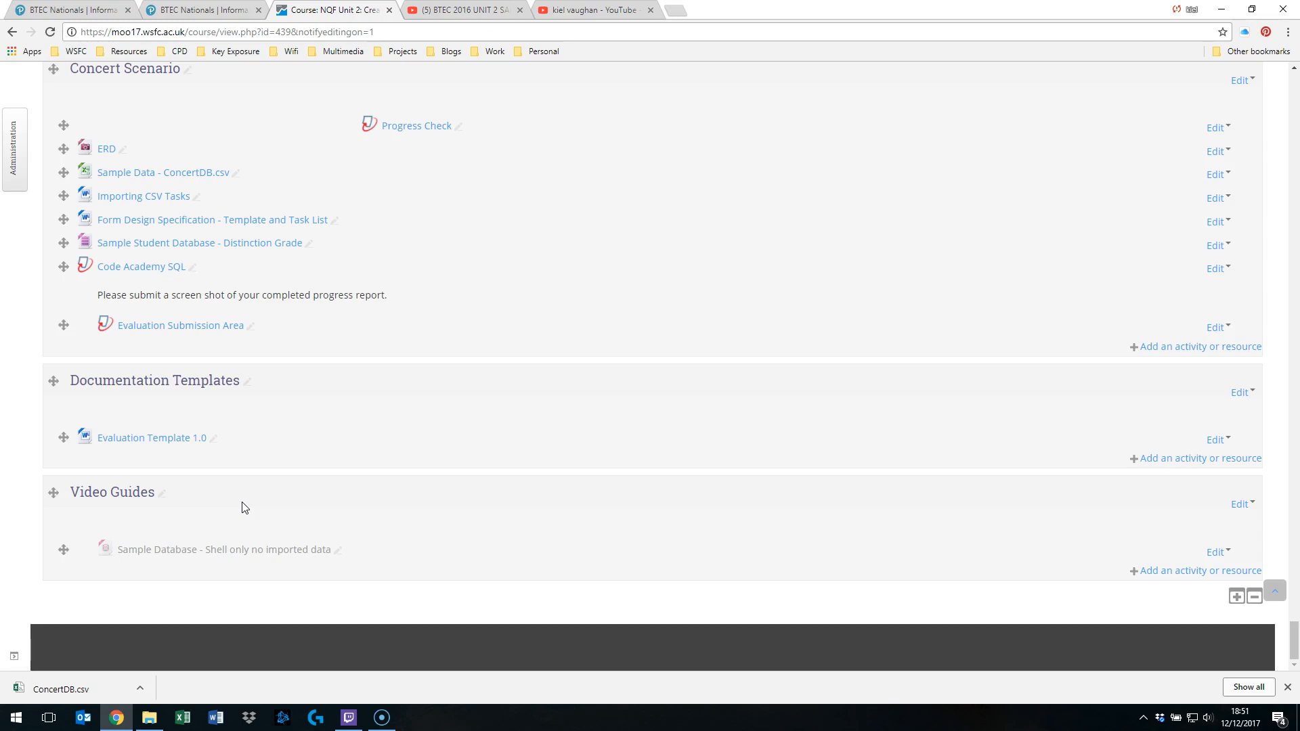
pyautogui.click(214, 558)
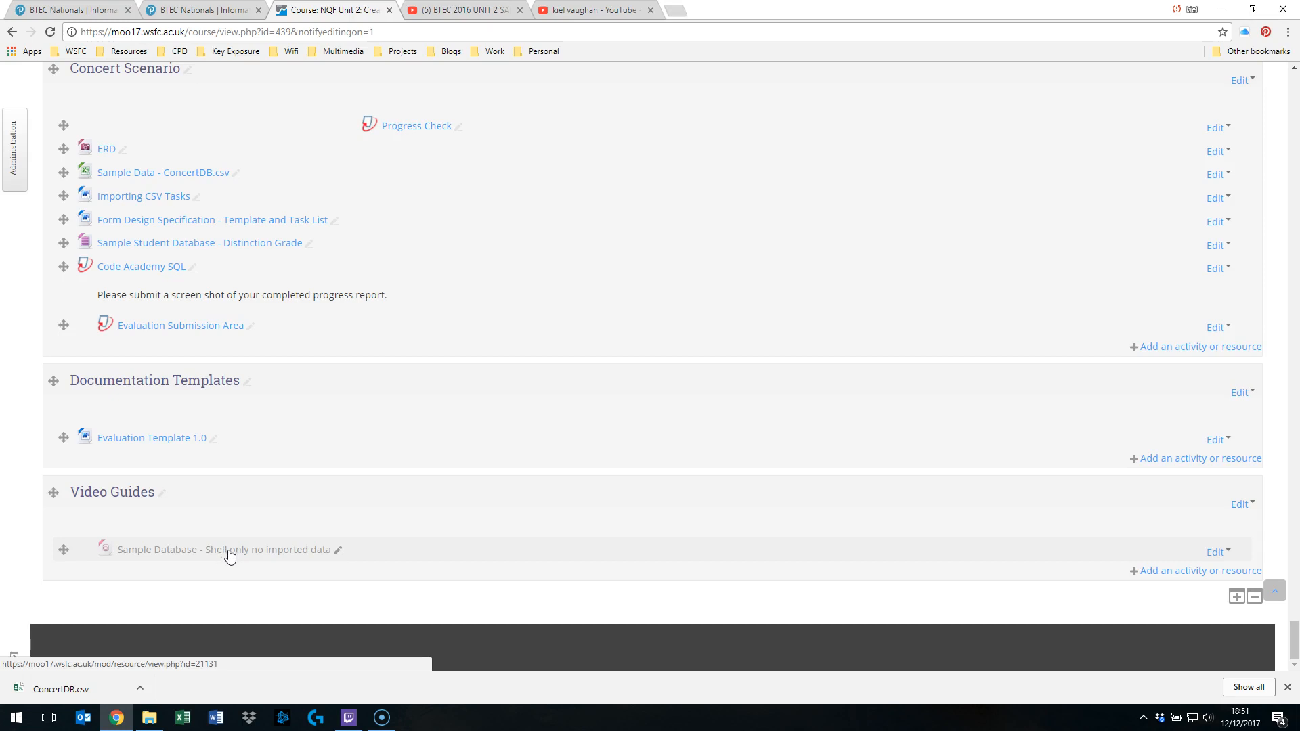
pyautogui.click(20, 689)
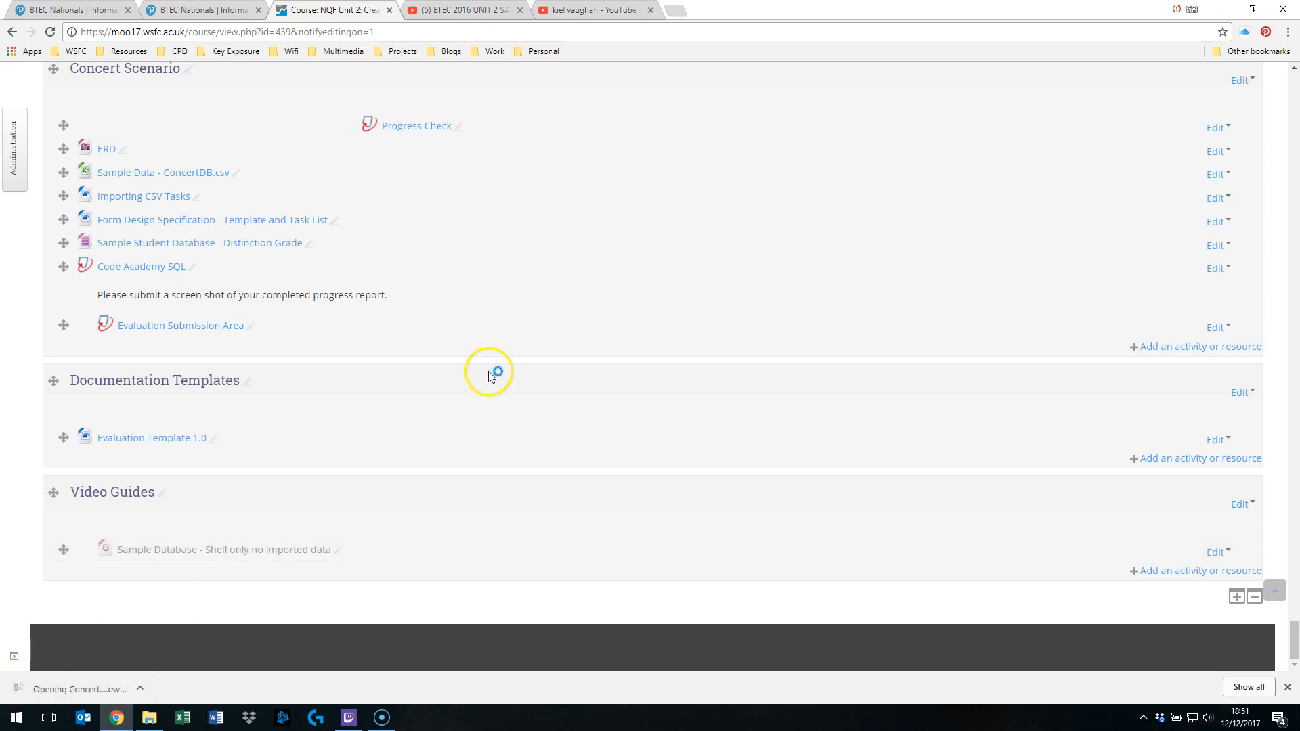